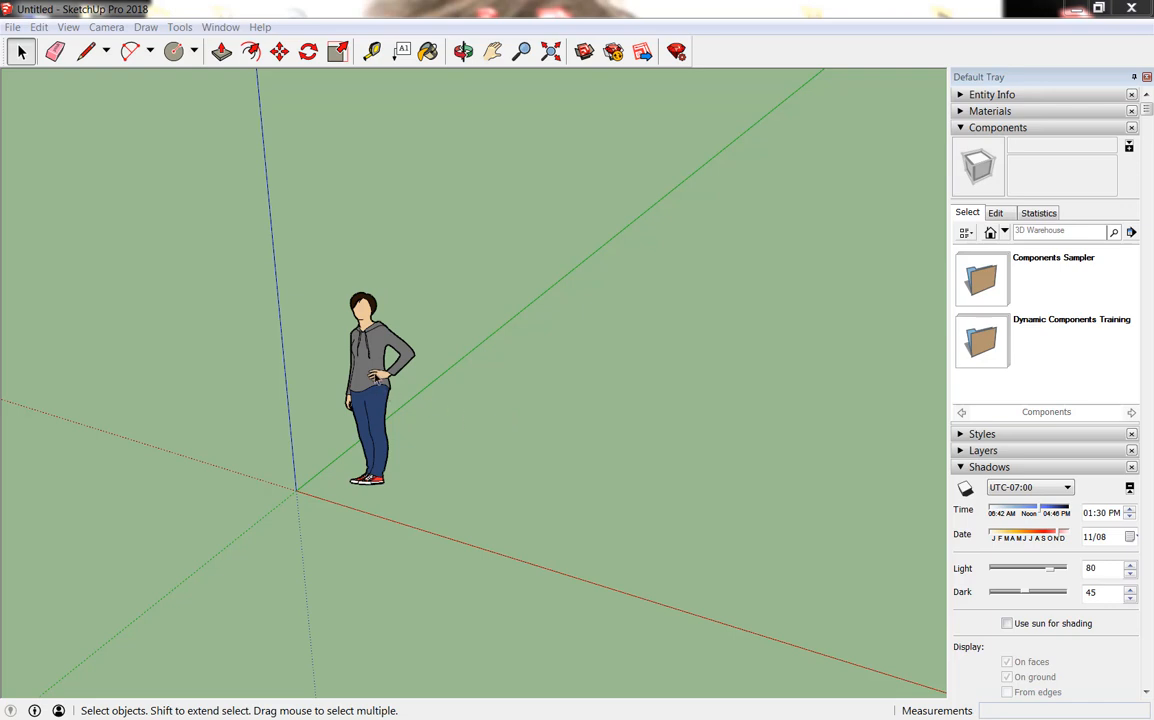
click(373, 373)
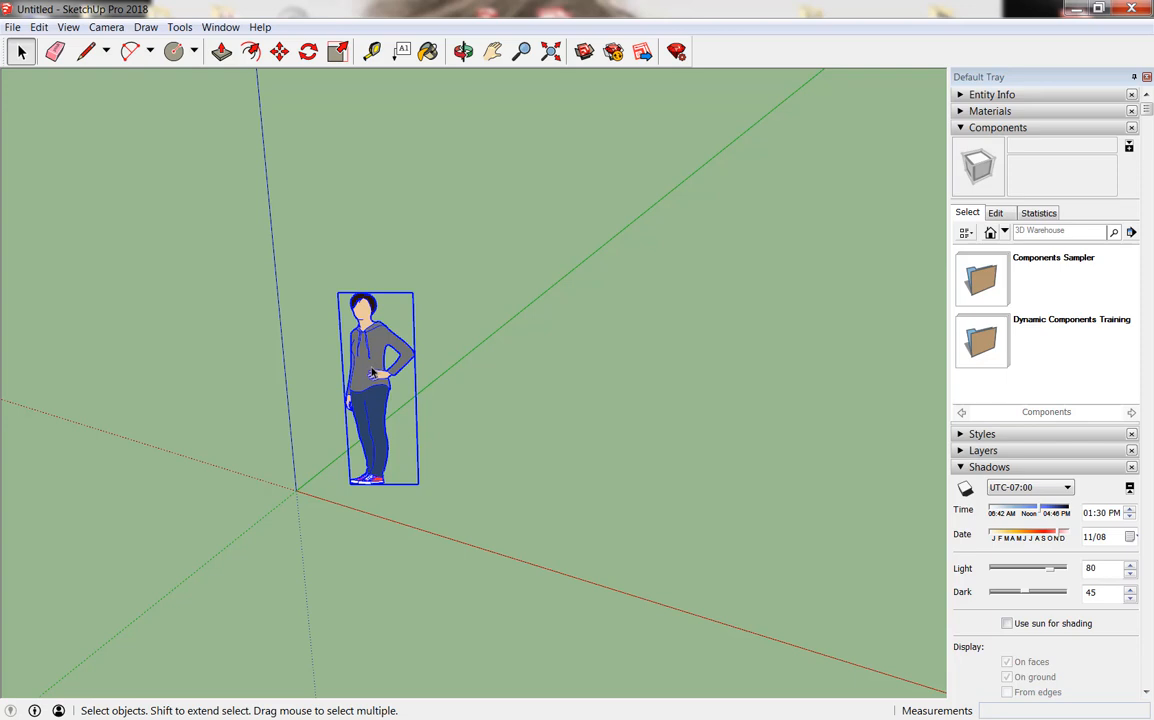
click(459, 378)
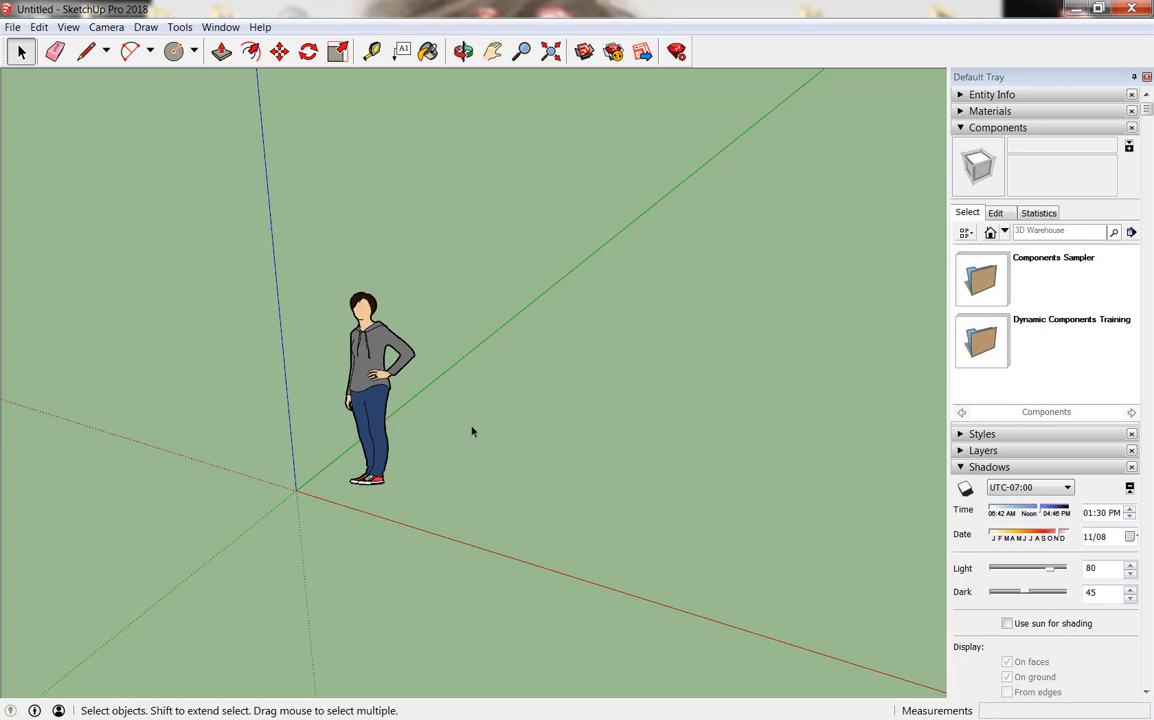
key(o)
drag(473, 431, 528, 433)
key(space)
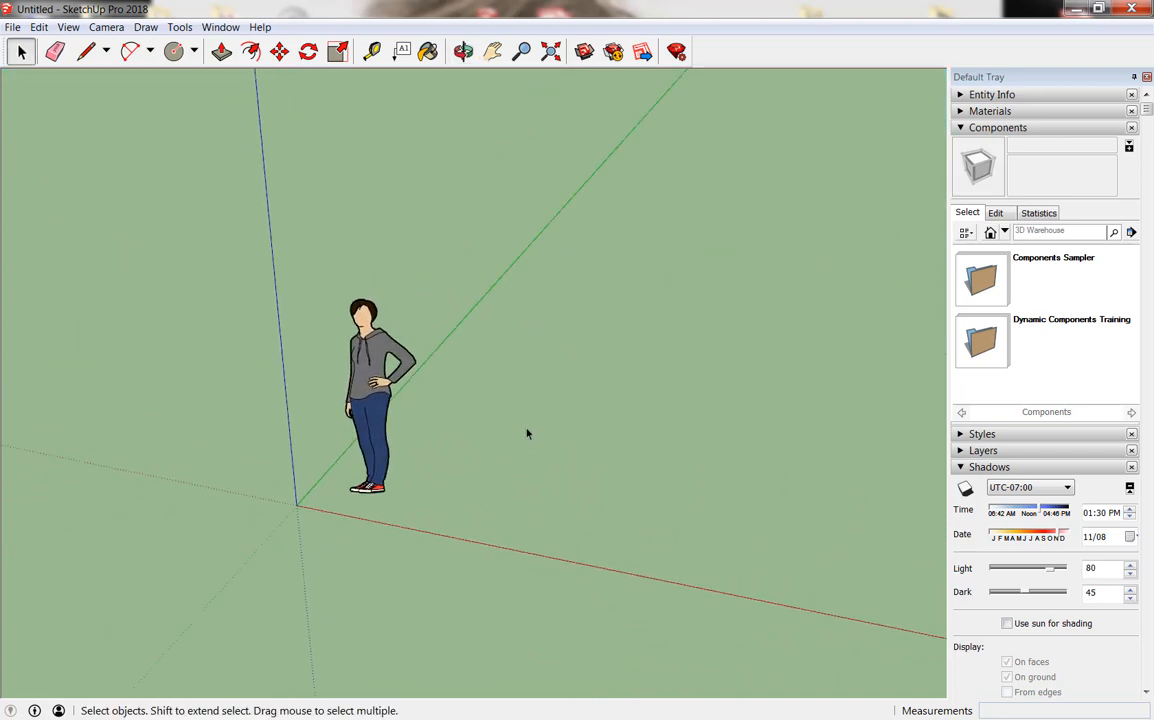
scroll(528, 435, up, 5)
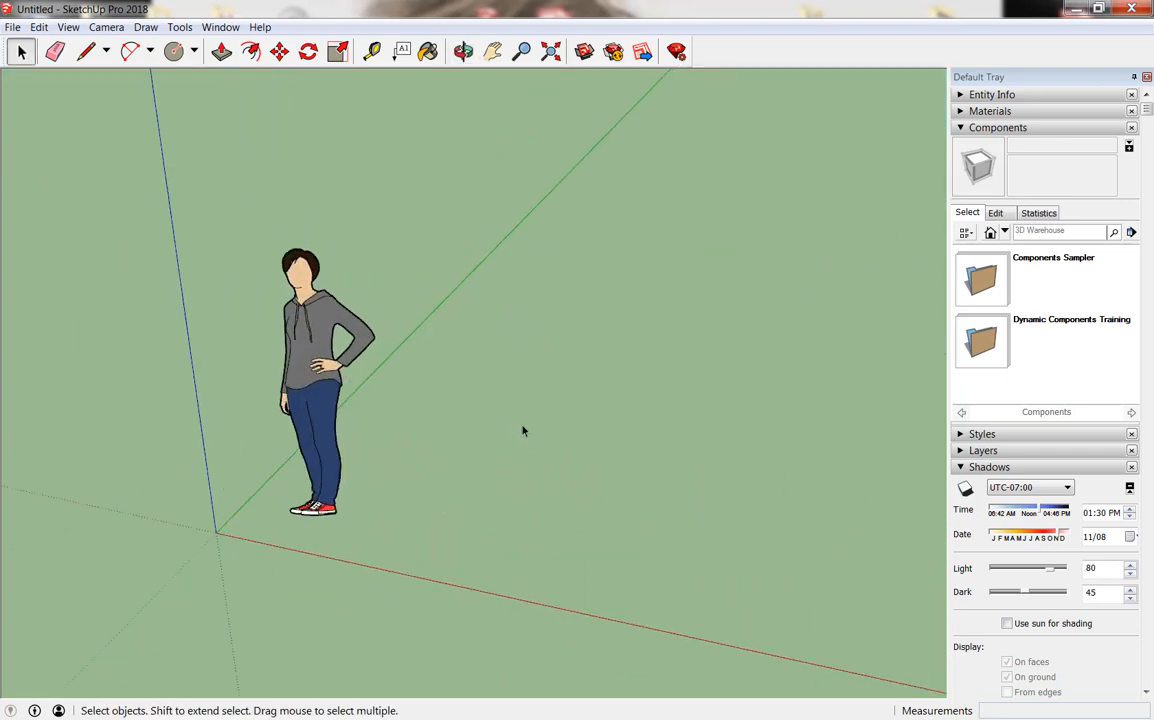
scroll(525, 438, down, 5)
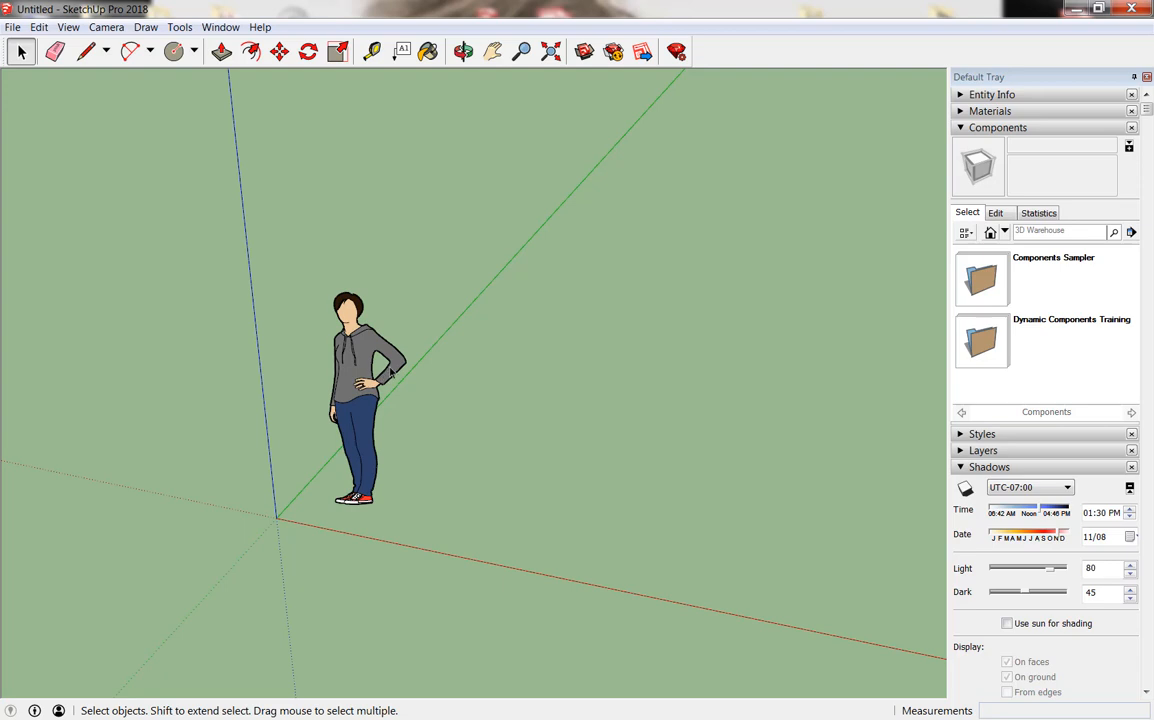
right_click(405, 361)
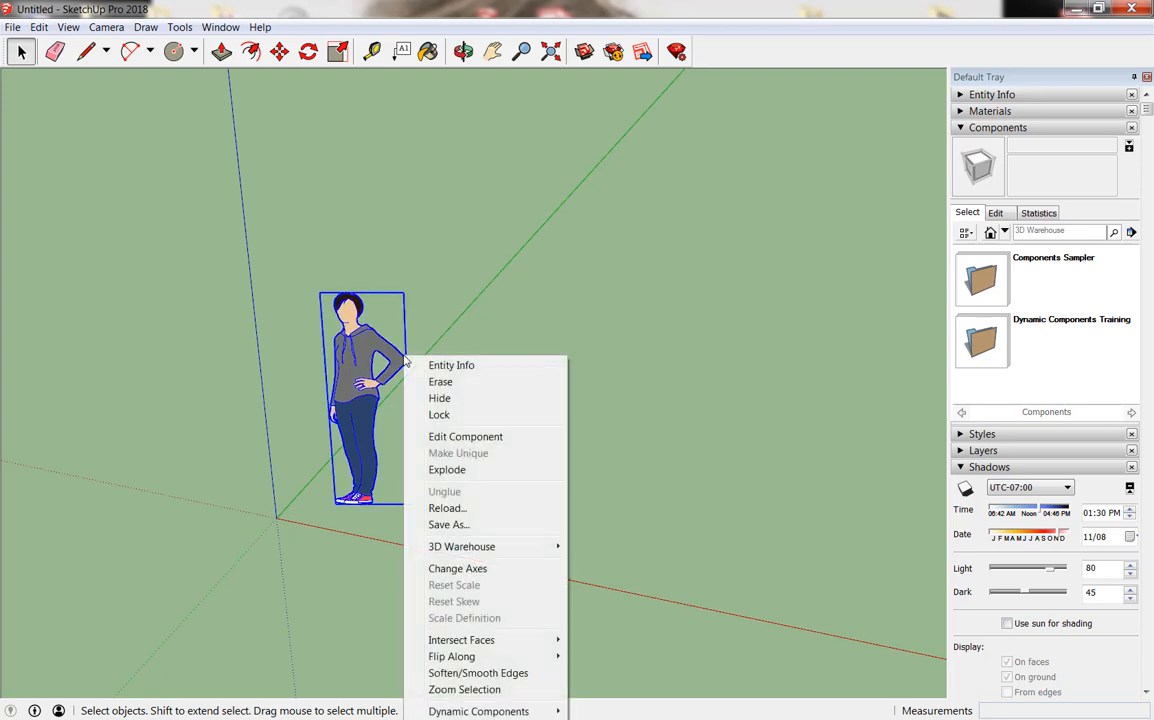
click(463, 323)
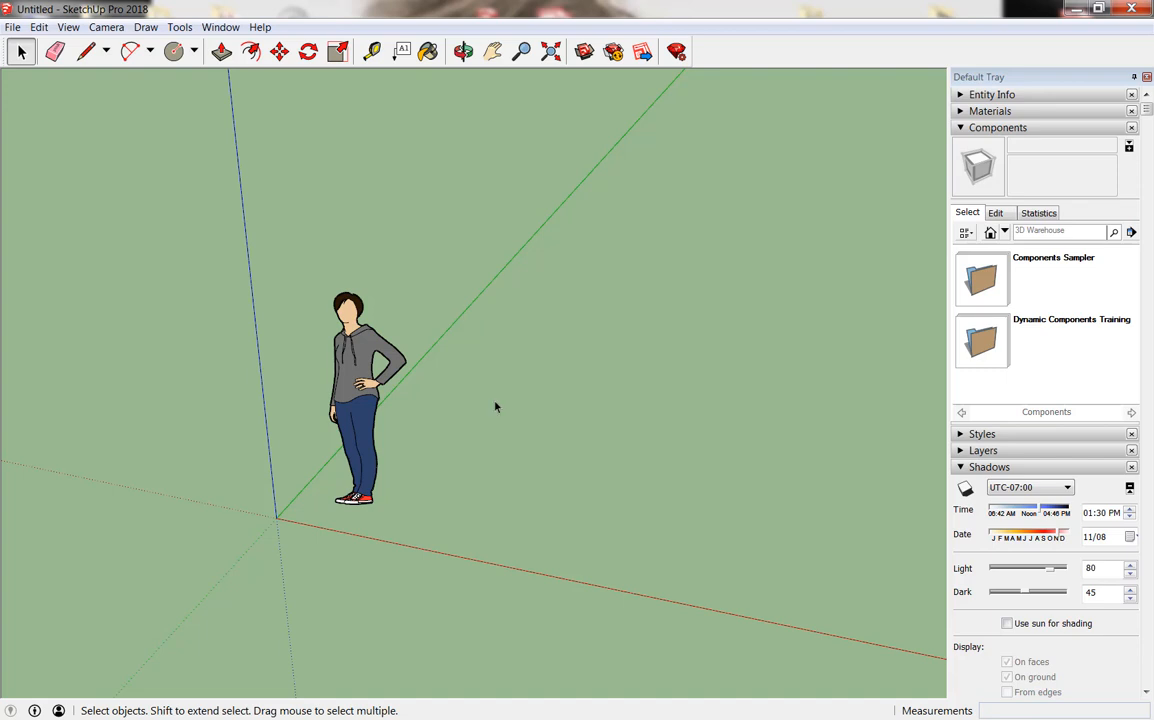
mouse_move(850, 718)
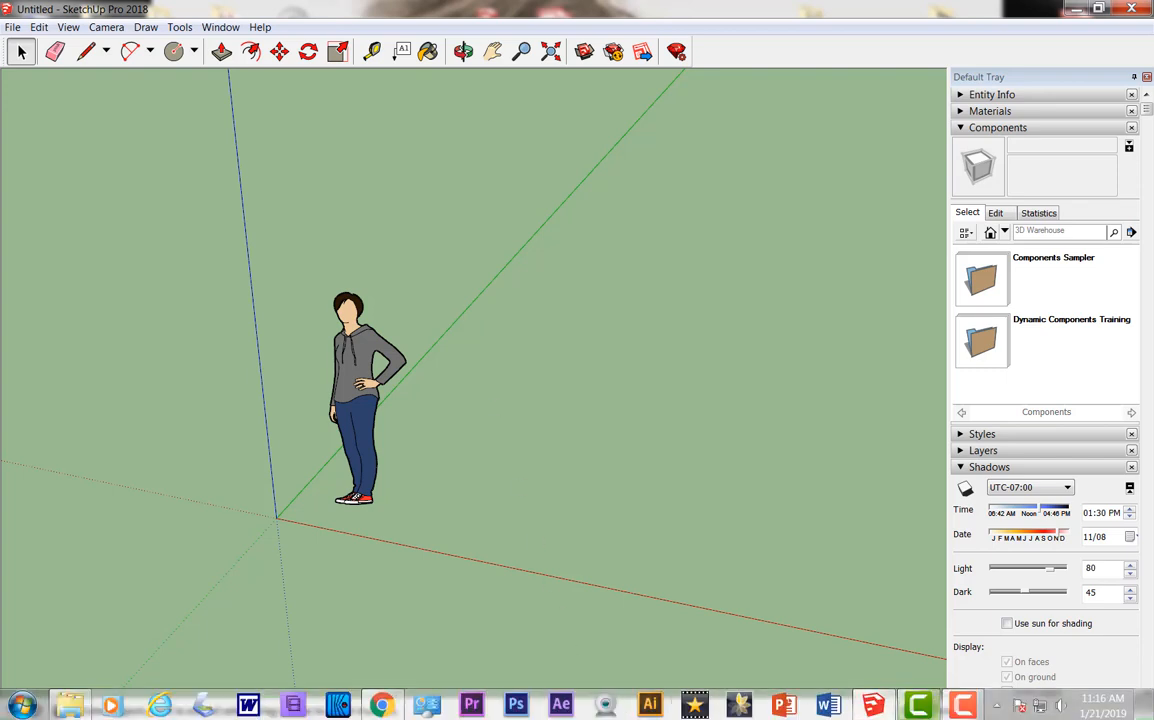
click(966, 705)
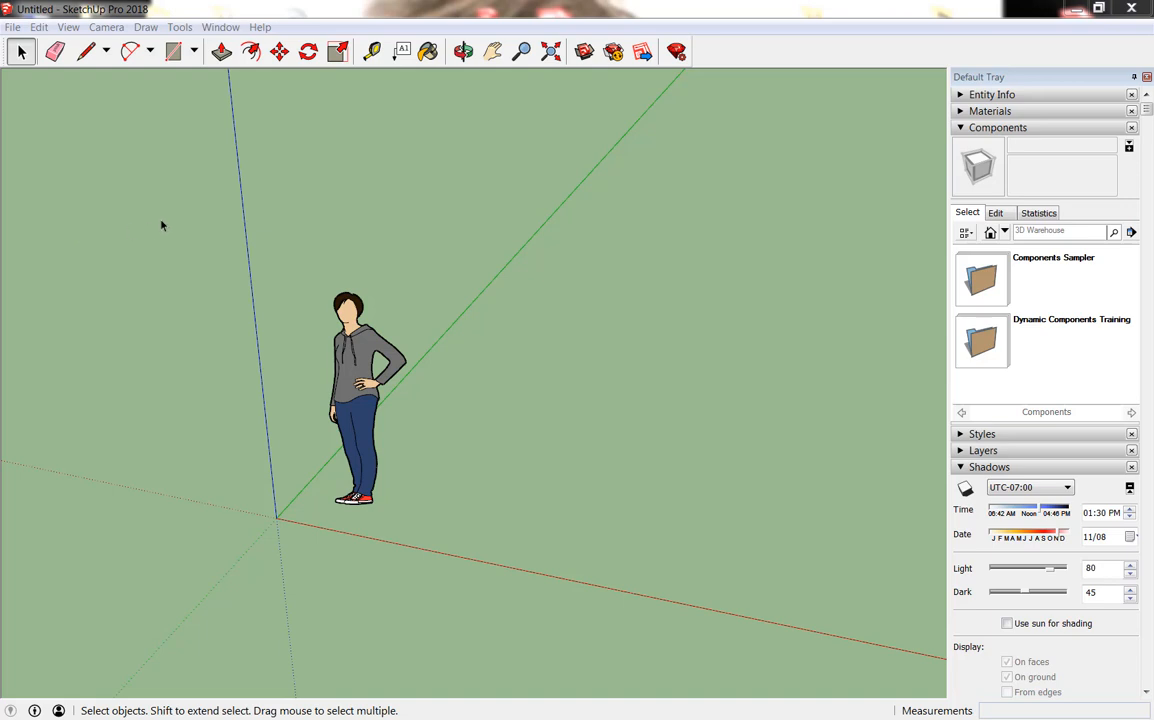
- Draw a ground rectangle from the origin, about 6' 11" along the red axis by 5' 6" along the green axis
click(197, 53)
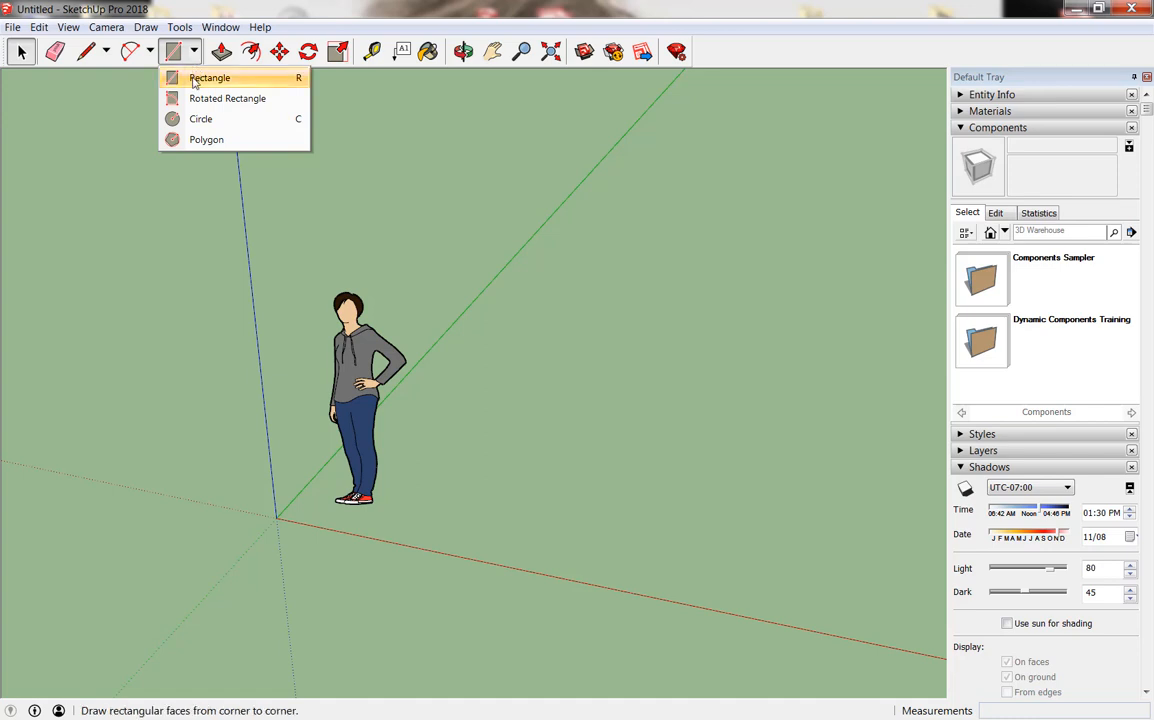
click(186, 78)
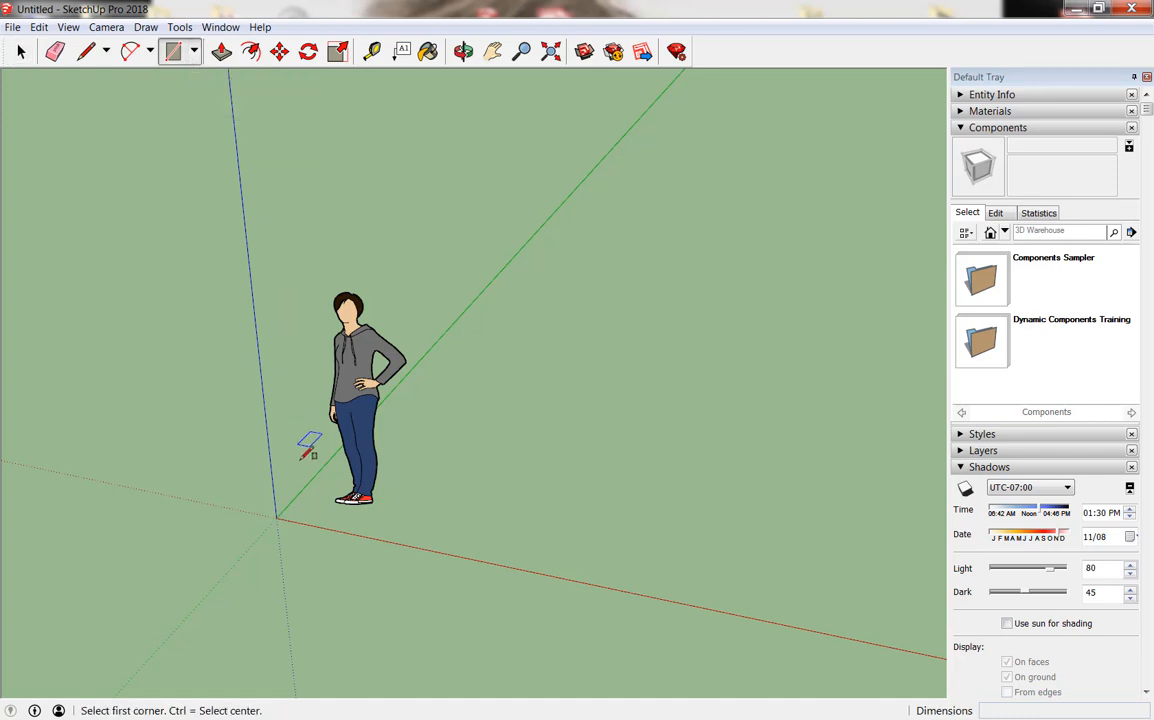
click(277, 517)
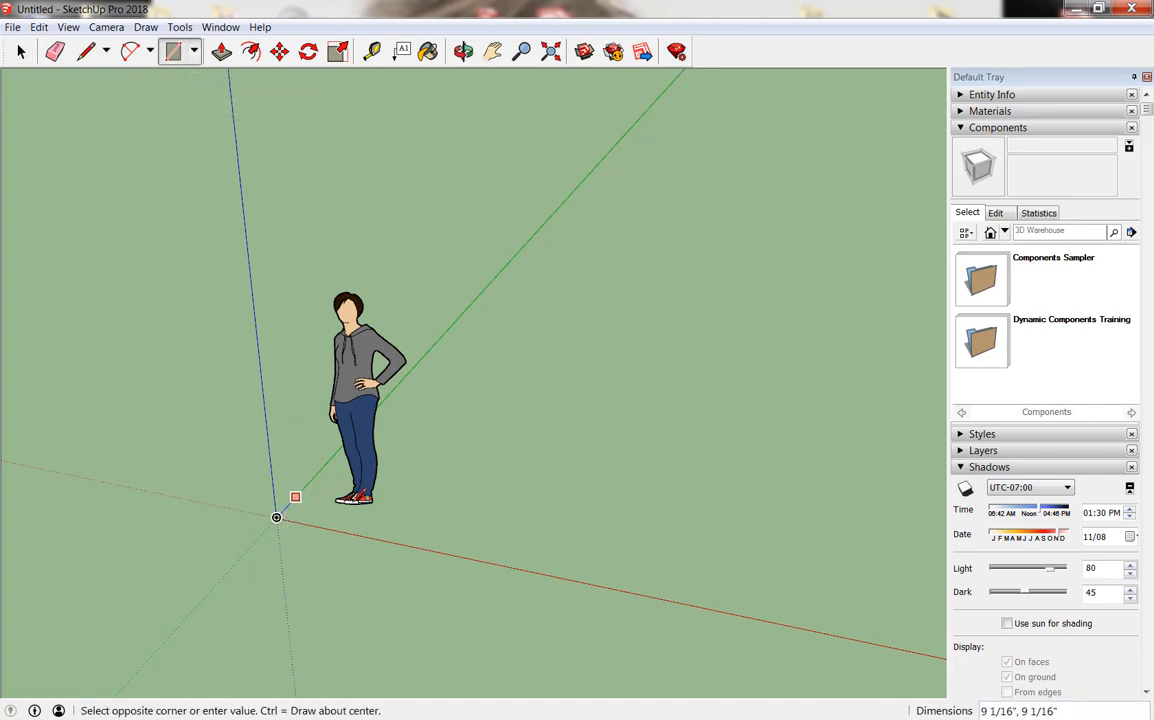
click(612, 453)
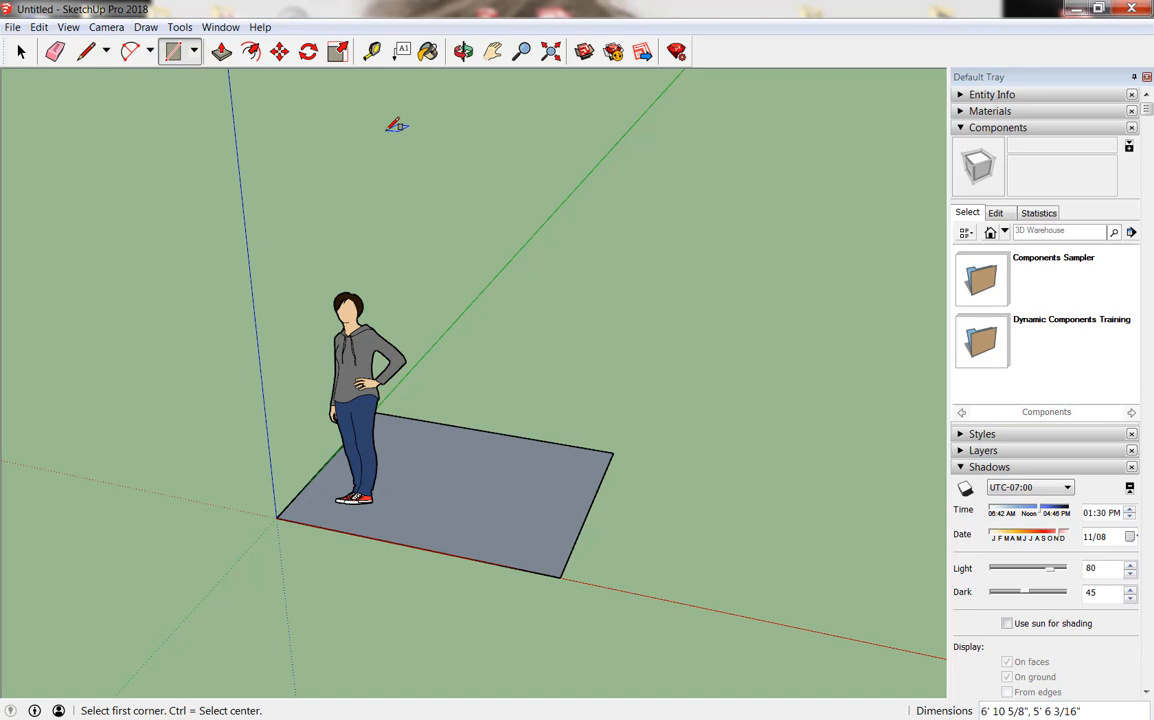
- Push/Pull the rectangle upward about 3' to form a box
click(222, 52)
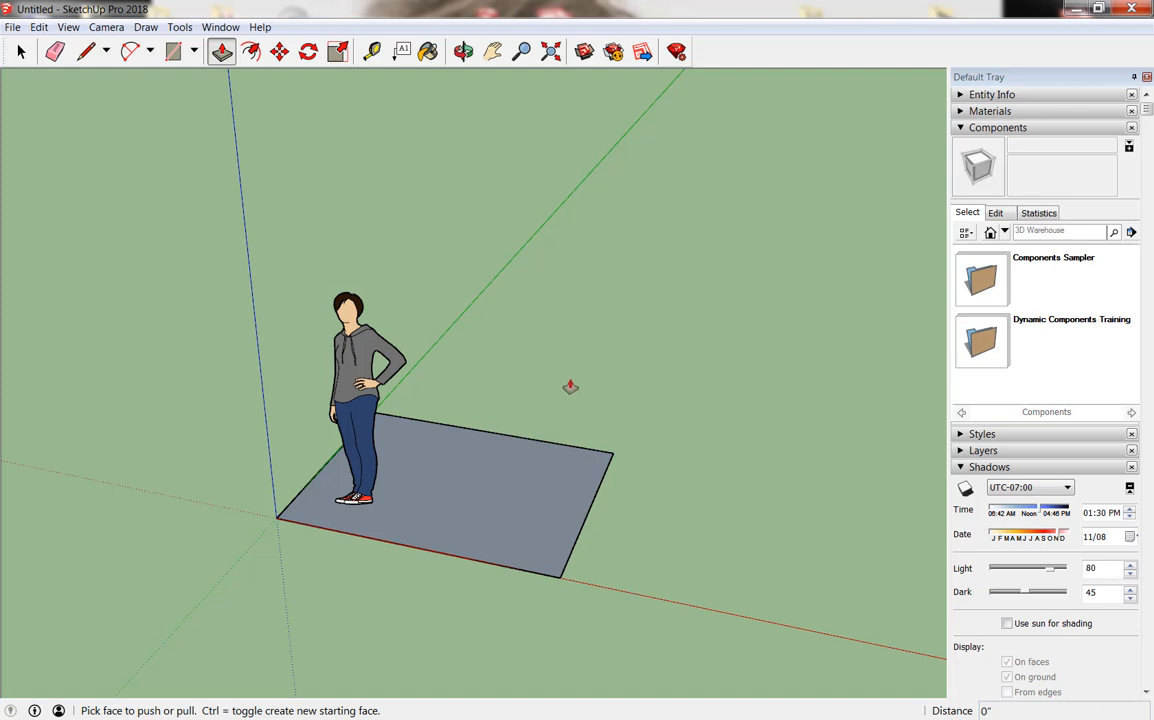
click(461, 492)
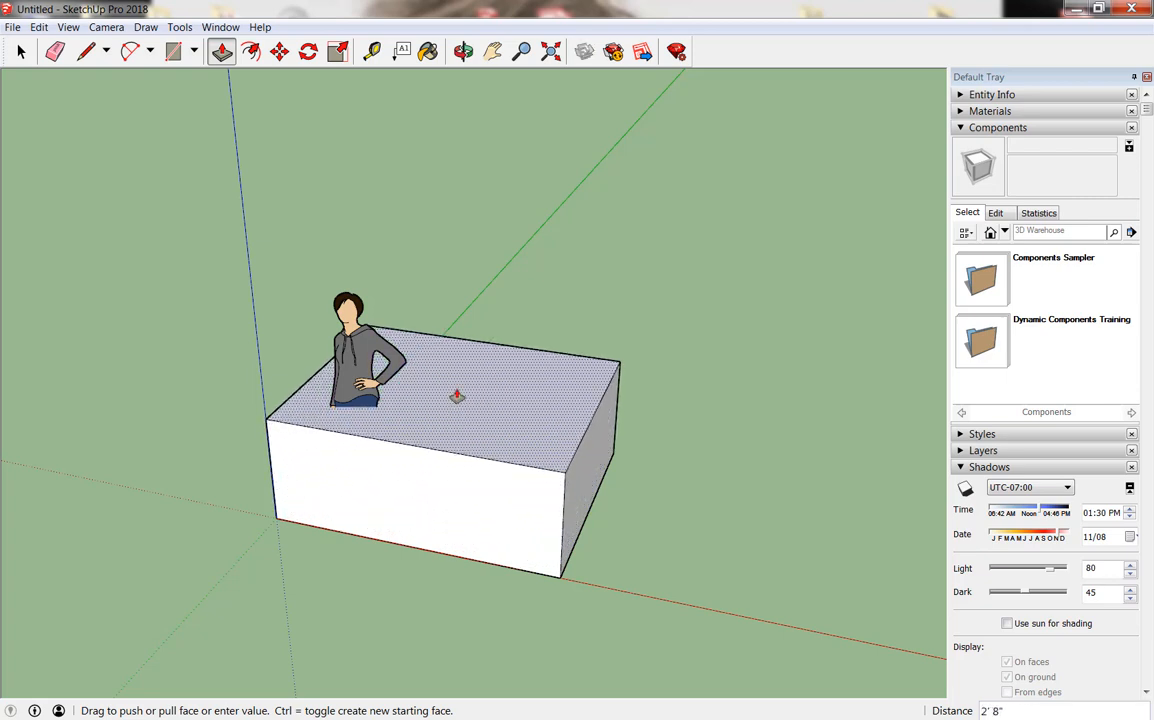
click(455, 384)
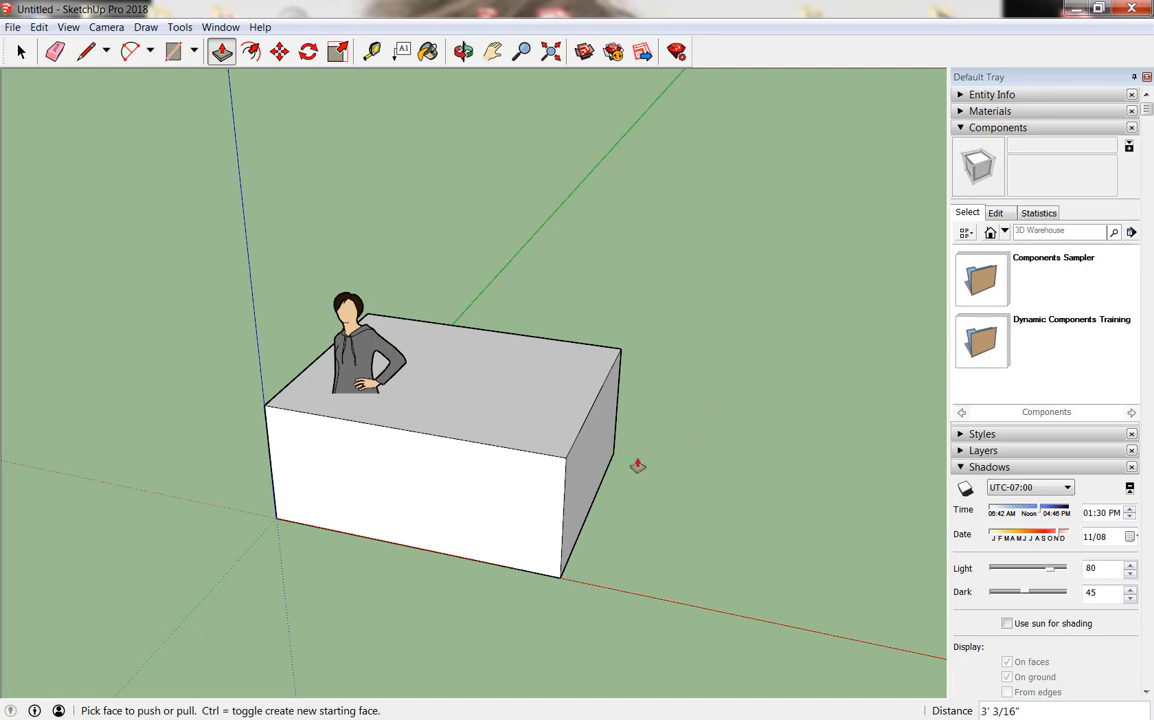
- Try pulling the box's front face outward about 1' 9", and undo the extrusion
click(470, 502)
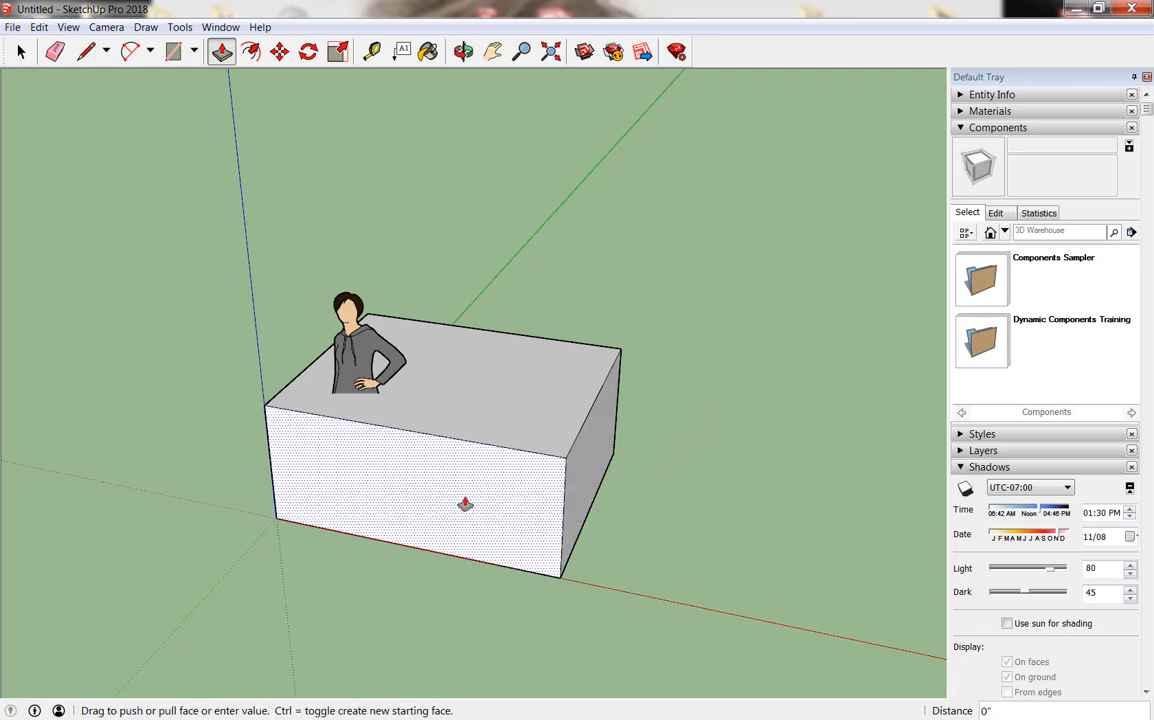
click(430, 548)
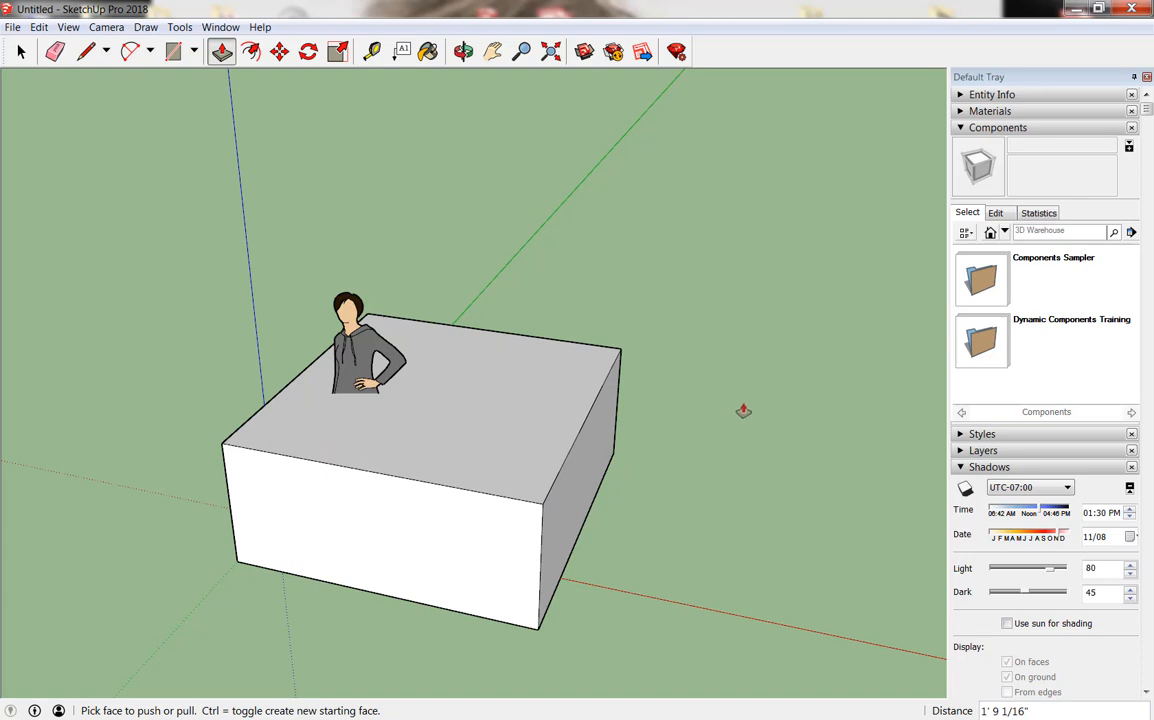
key(ctrl+z)
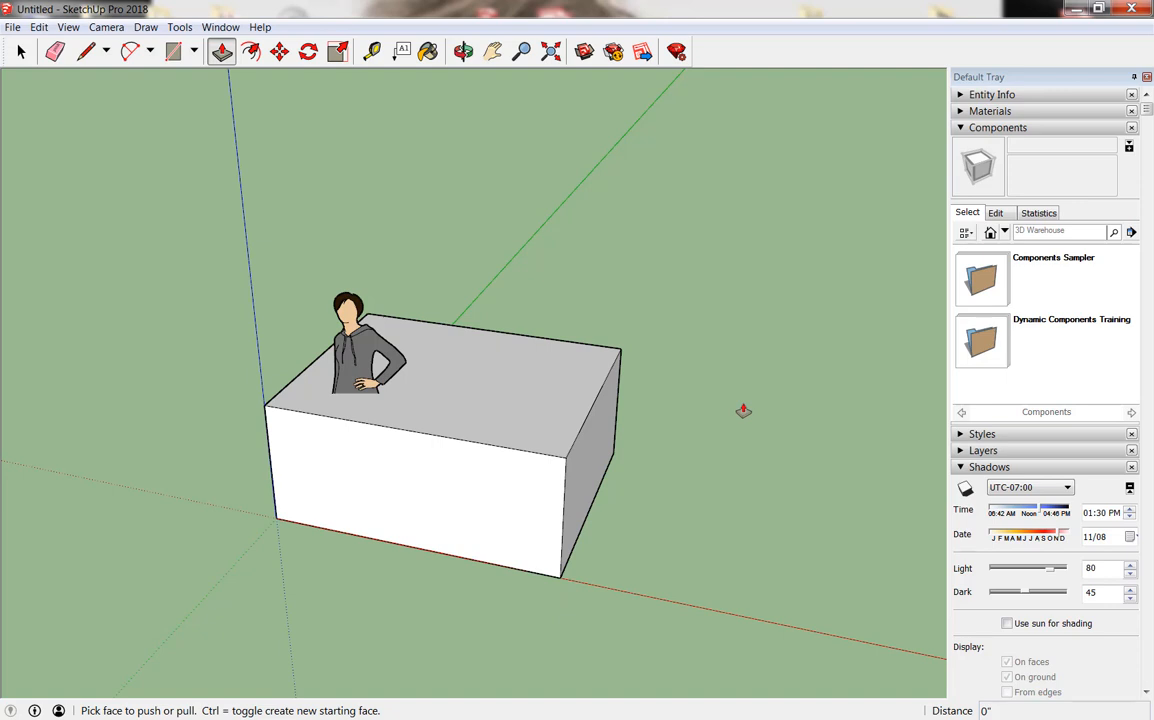
- Try pulling the box's side face outward along the positive red axis, and undo the extrusion
click(595, 458)
click(800, 498)
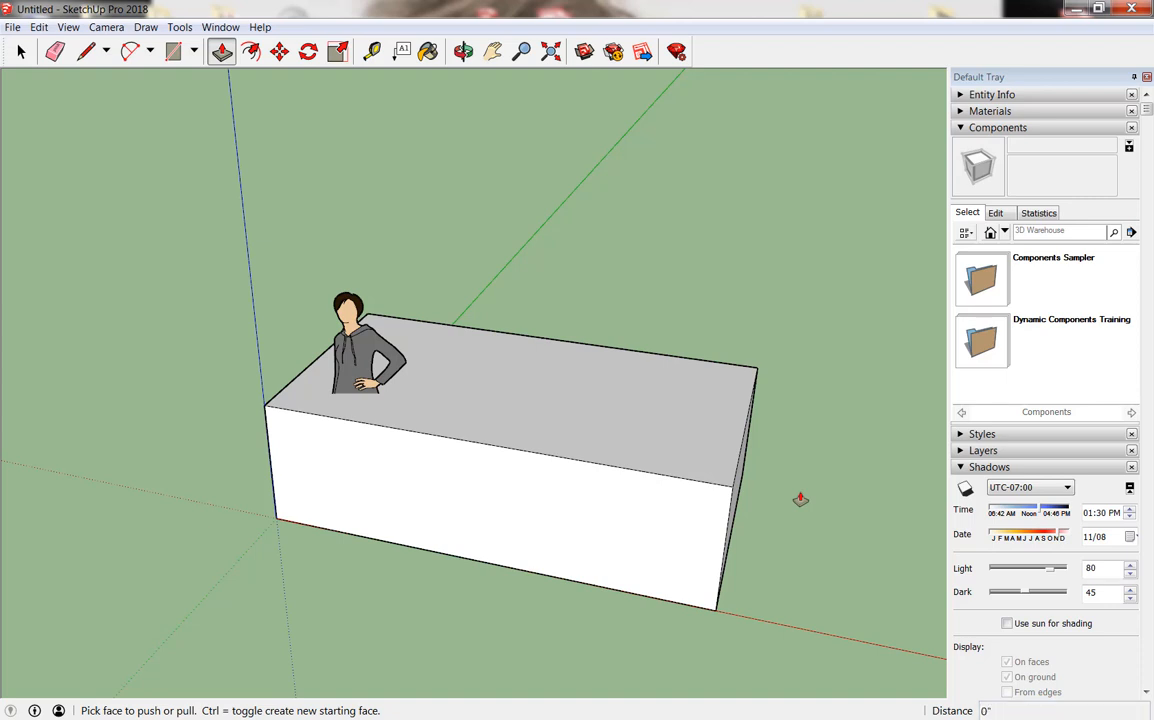
key(ctrl+z)
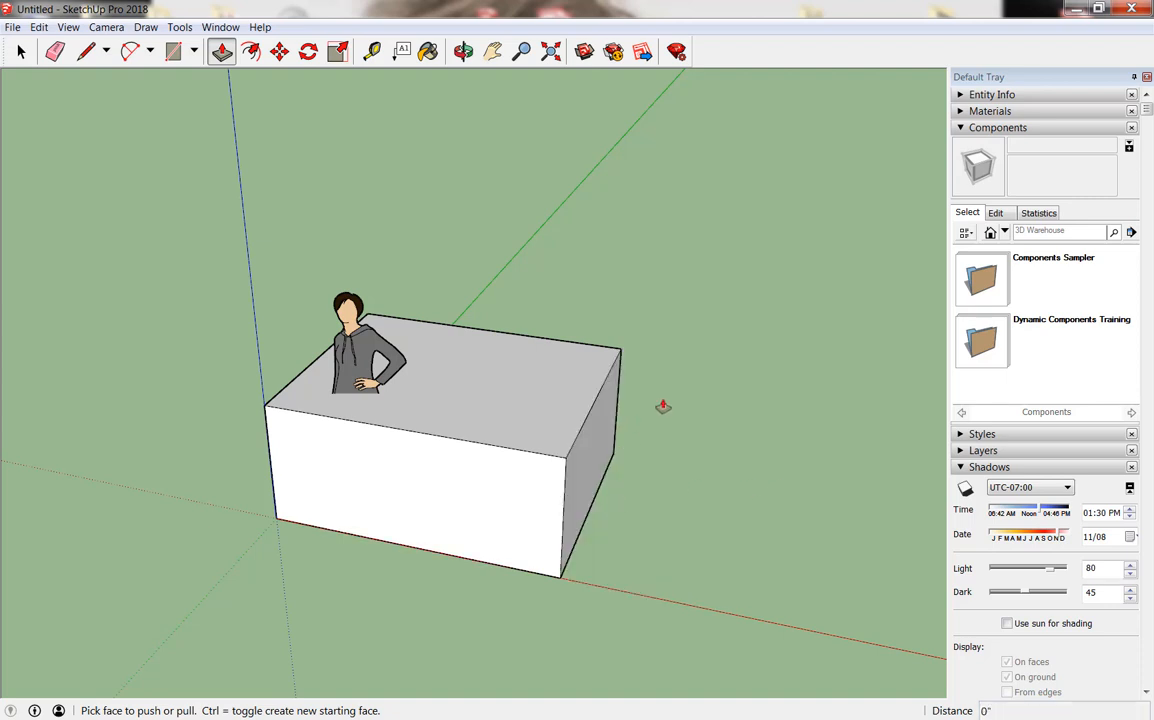
- Try pulling the box's back face outward about 4' 6" along the green axis, and undo the extrusion
middle_drag(663, 406, 10, 322)
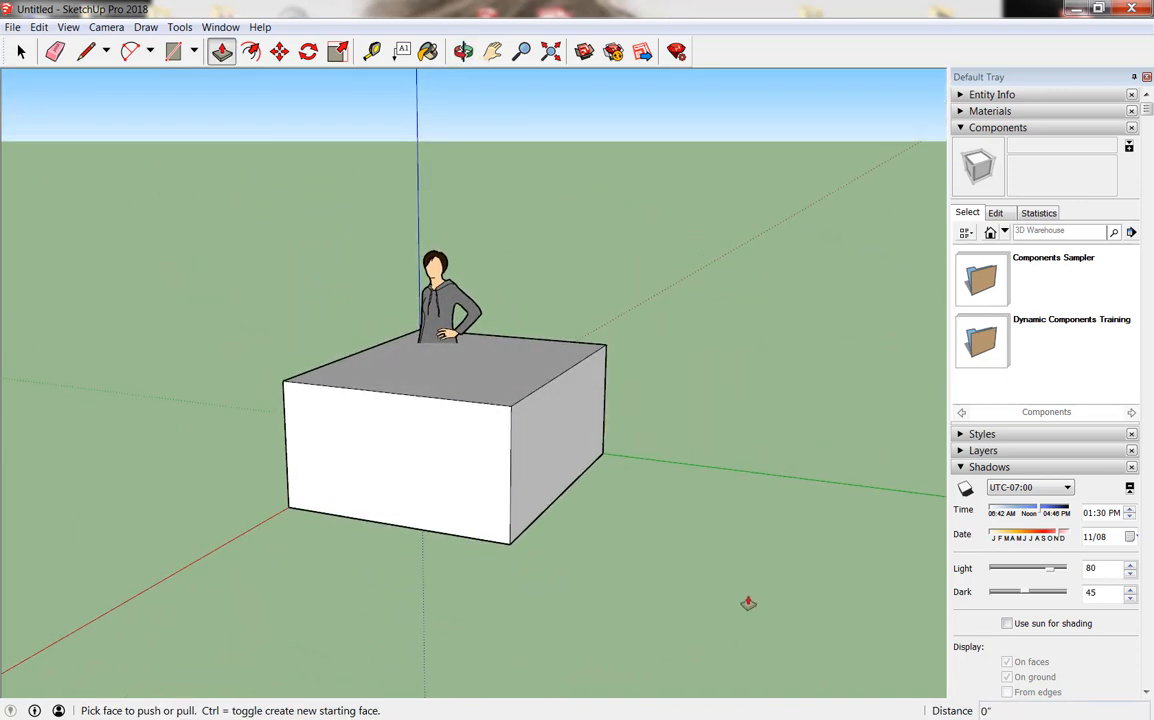
drag(539, 458, 746, 518)
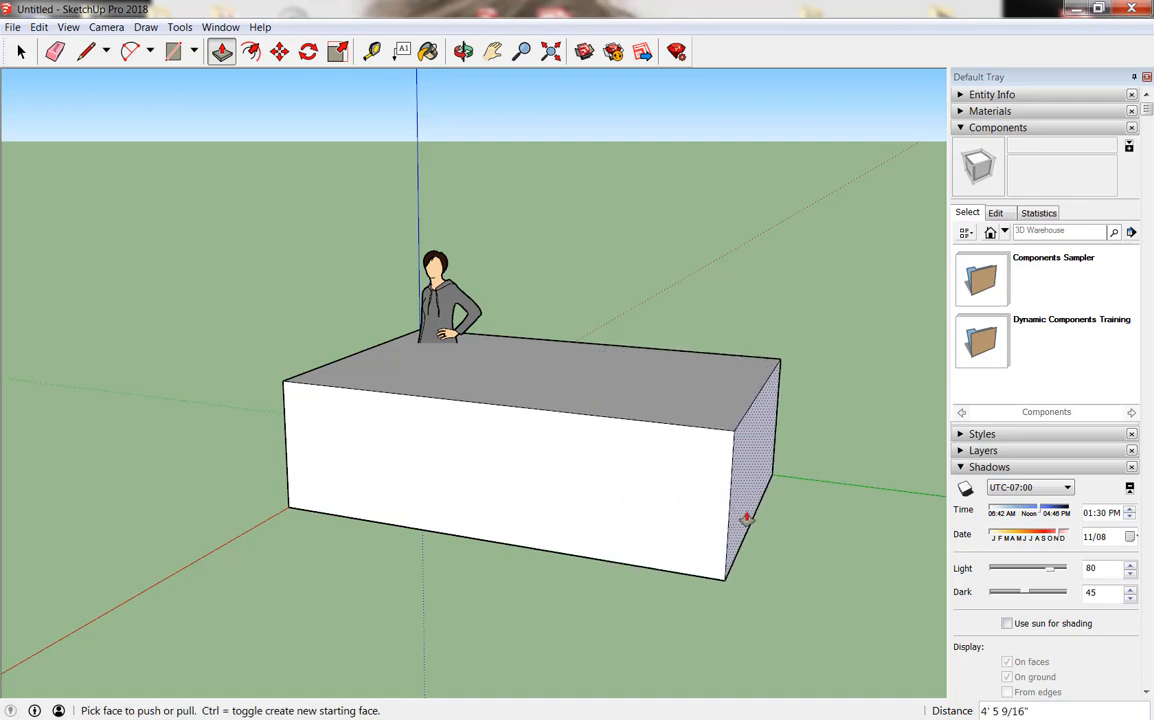
key(ctrl+z)
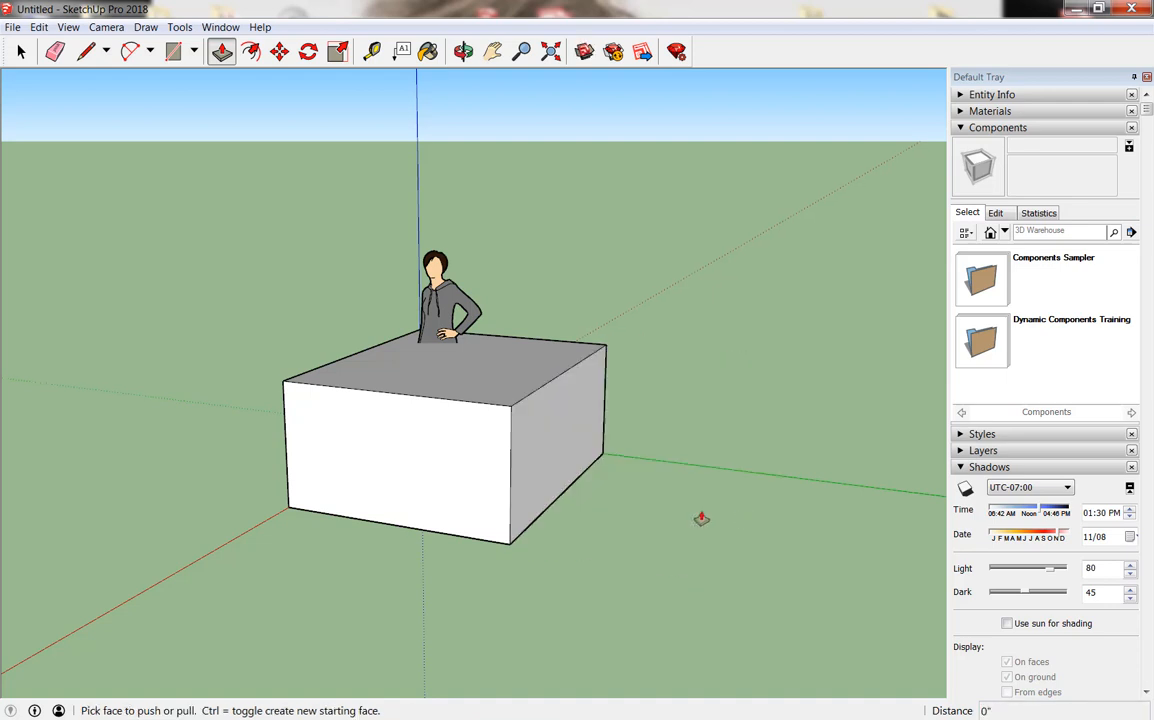
- Try pulling the side face that lies on the green axis outward about 3' 6", and undo the extrusion
middle_drag(379, 458, 237, 560)
key(o)
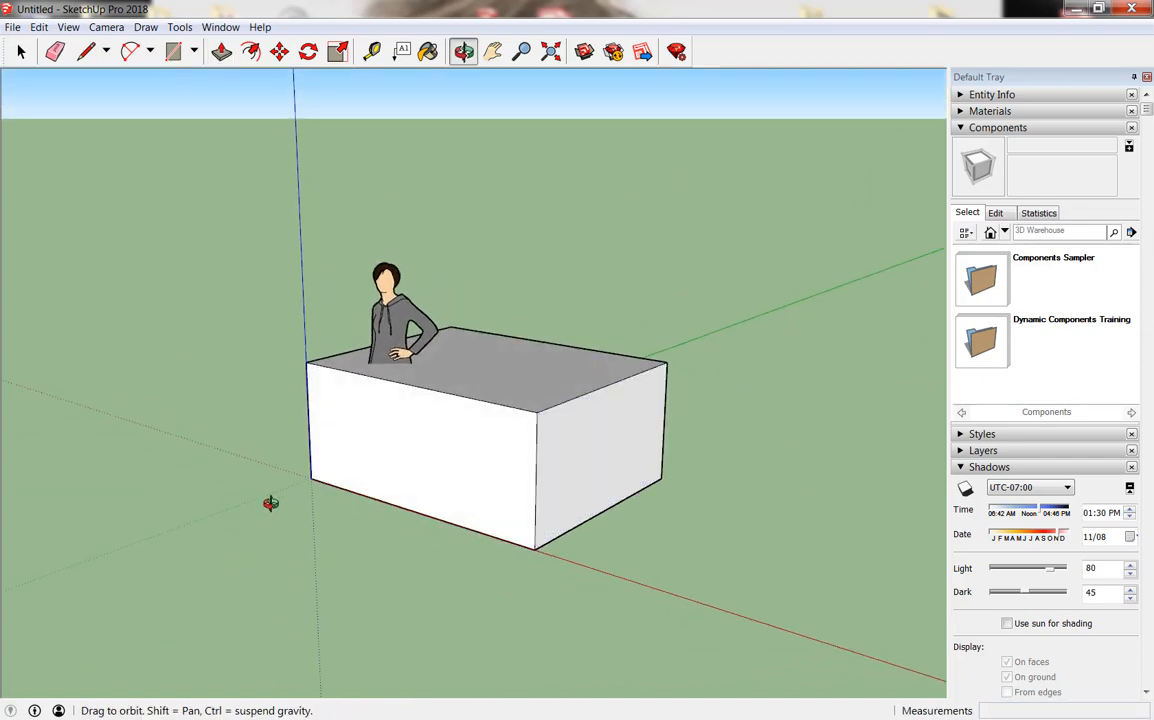
drag(258, 496, 837, 528)
key(p)
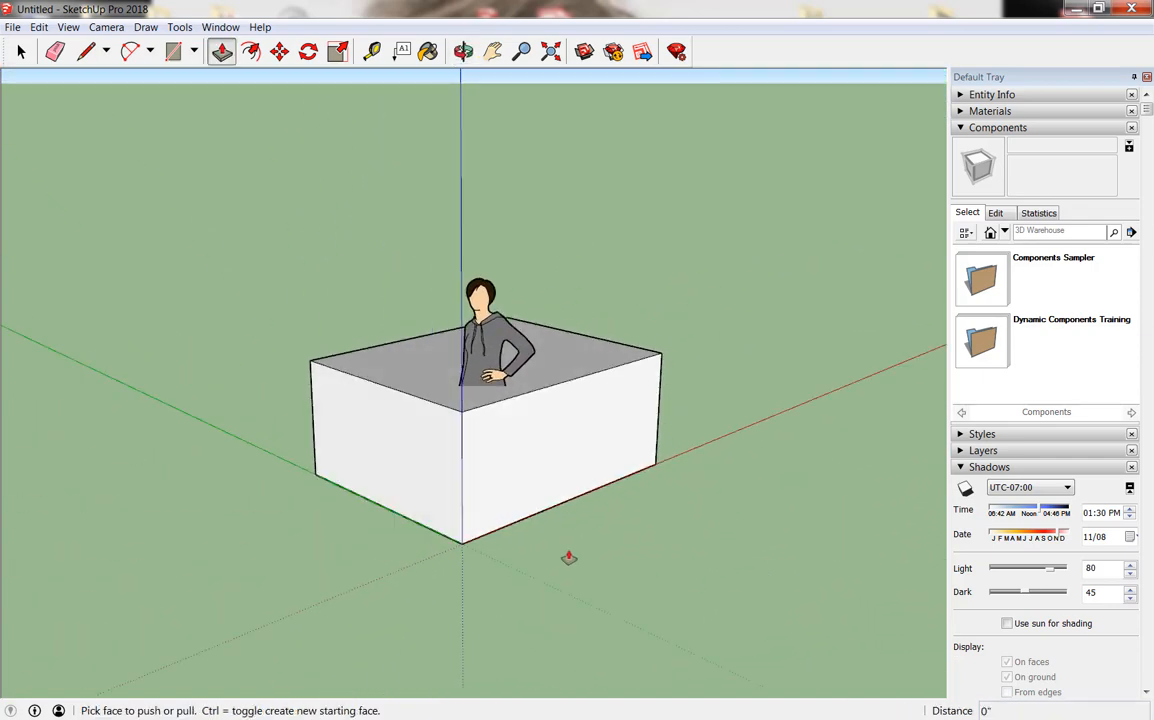
drag(379, 465, 301, 562)
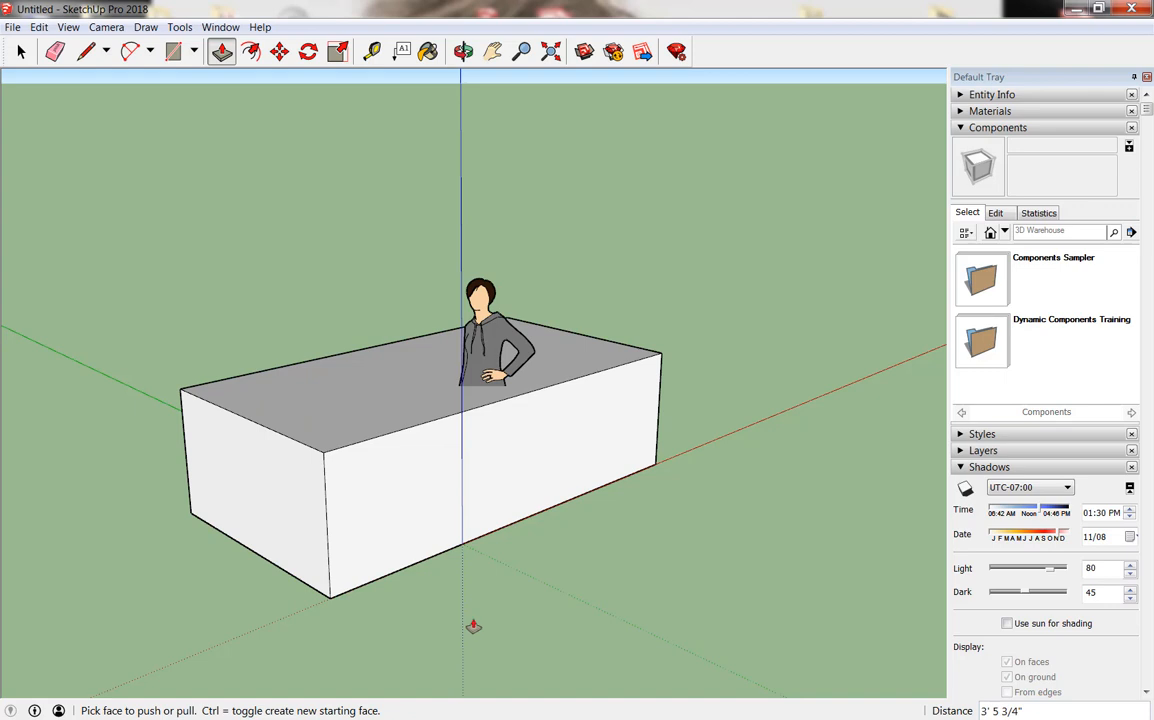
key(ctrl+z)
- Push/Pull the box's top face upward by about 1' 7 1/2"
key(o)
drag(698, 464, 375, 525)
key(p)
drag(497, 392, 483, 340)
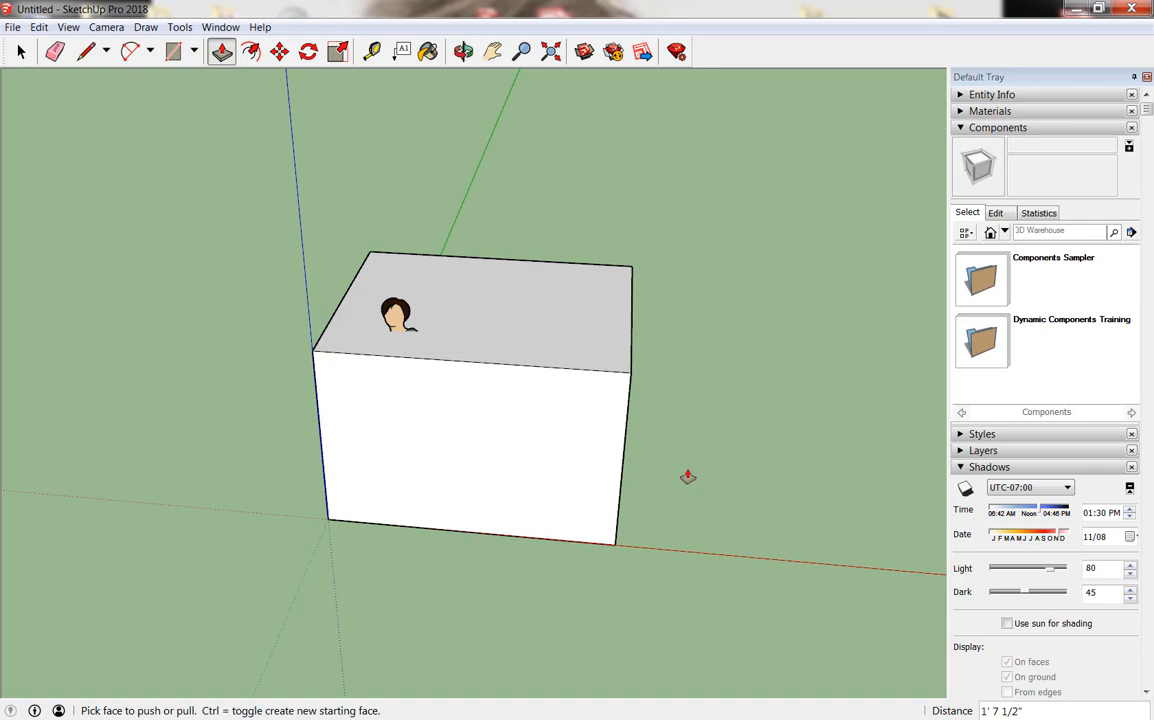
key(space)
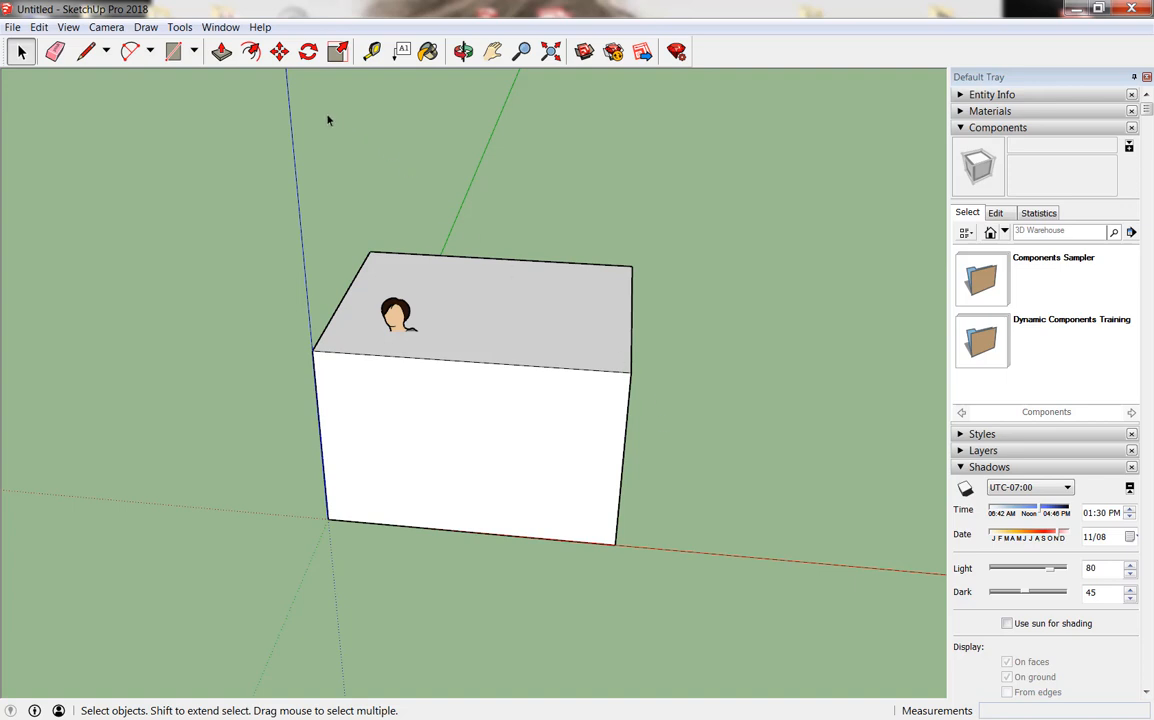
click(223, 56)
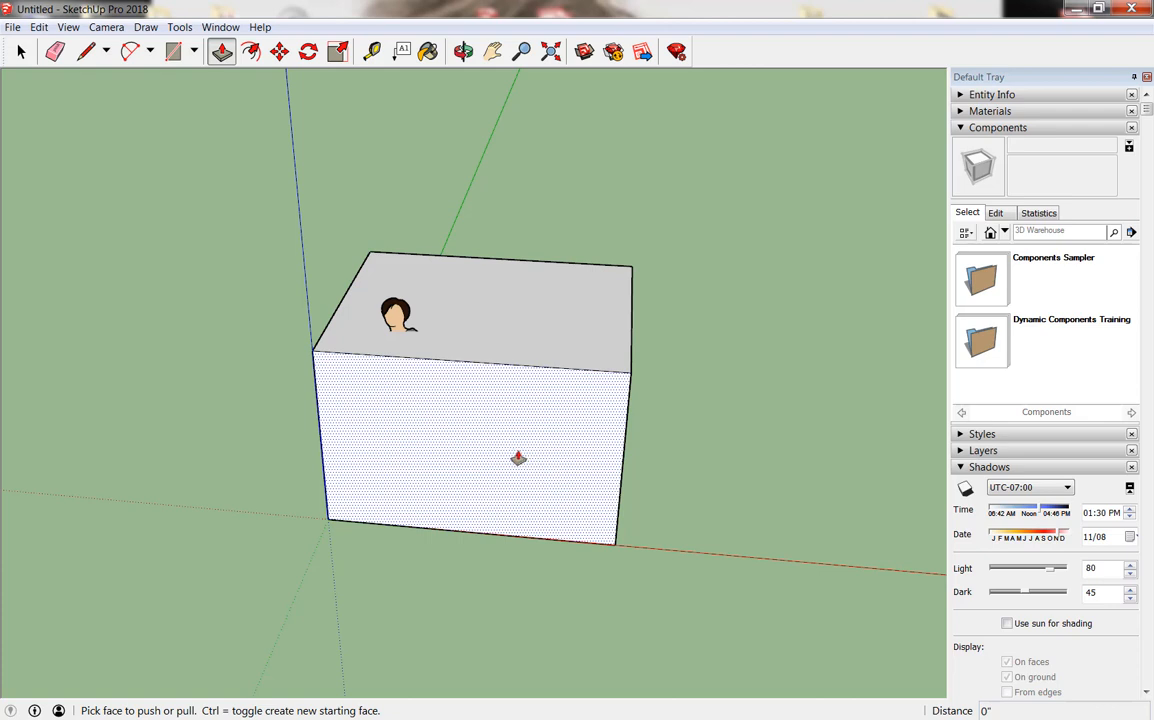
key(space)
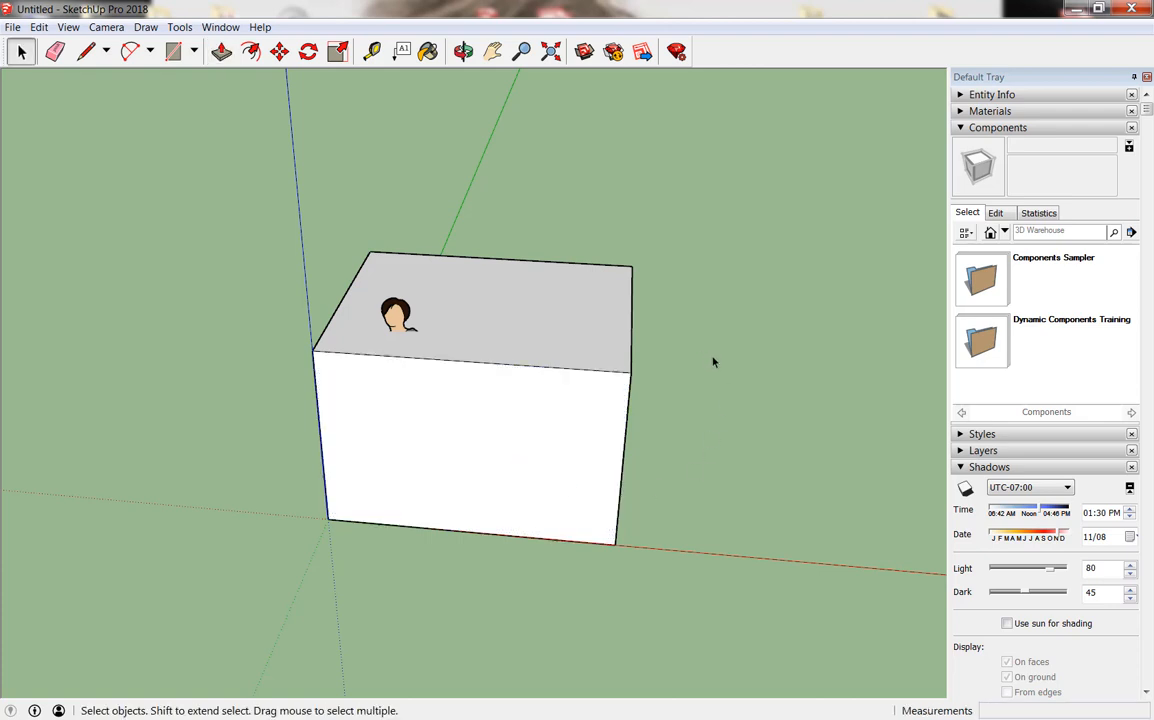
- Select the box's front face alone, clear the selection, and select that face together with its bounding edges
click(530, 441)
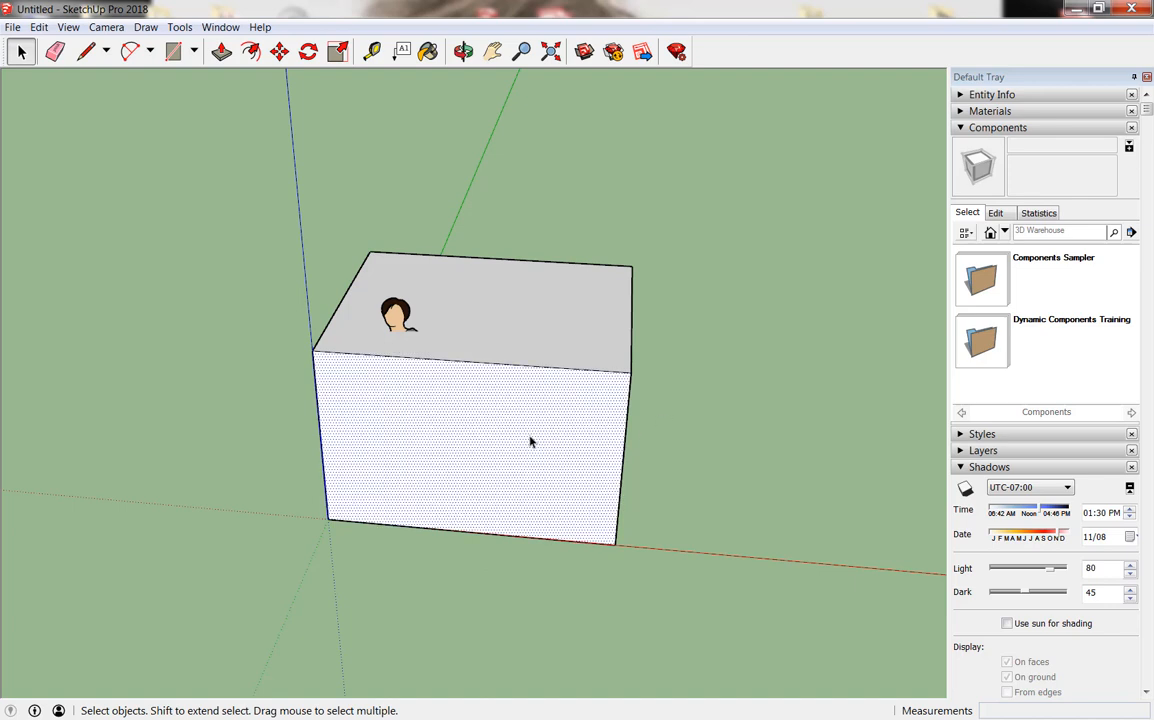
double_click(530, 441)
click(734, 463)
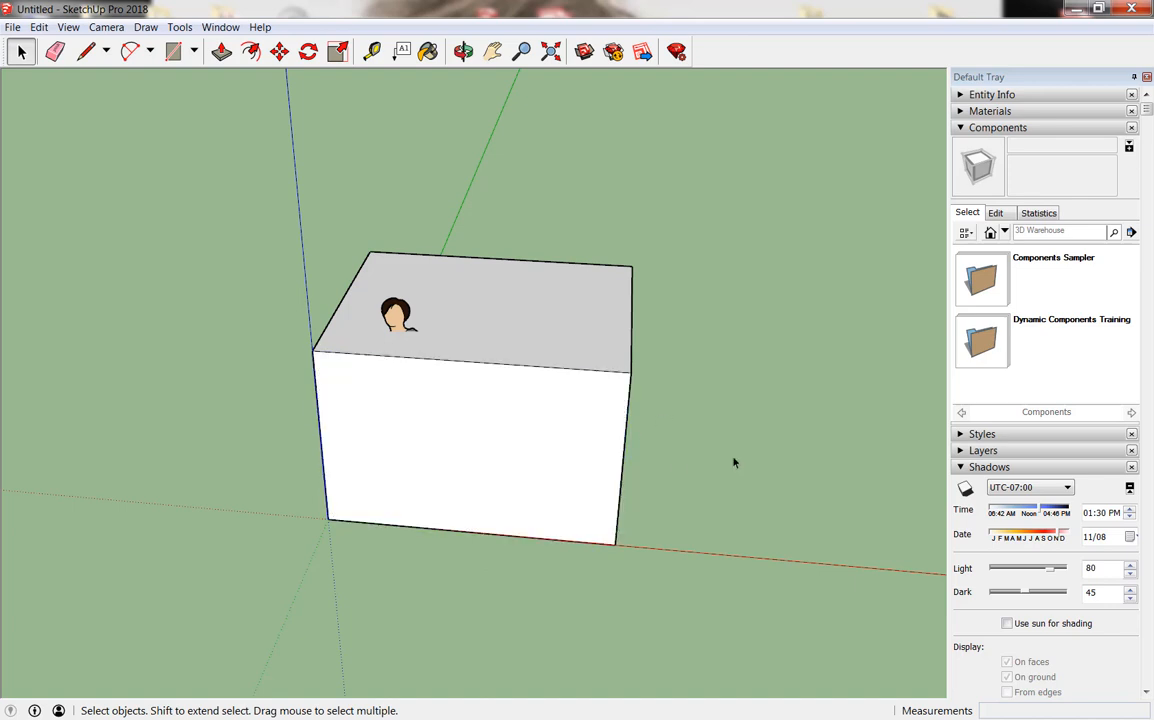
click(496, 443)
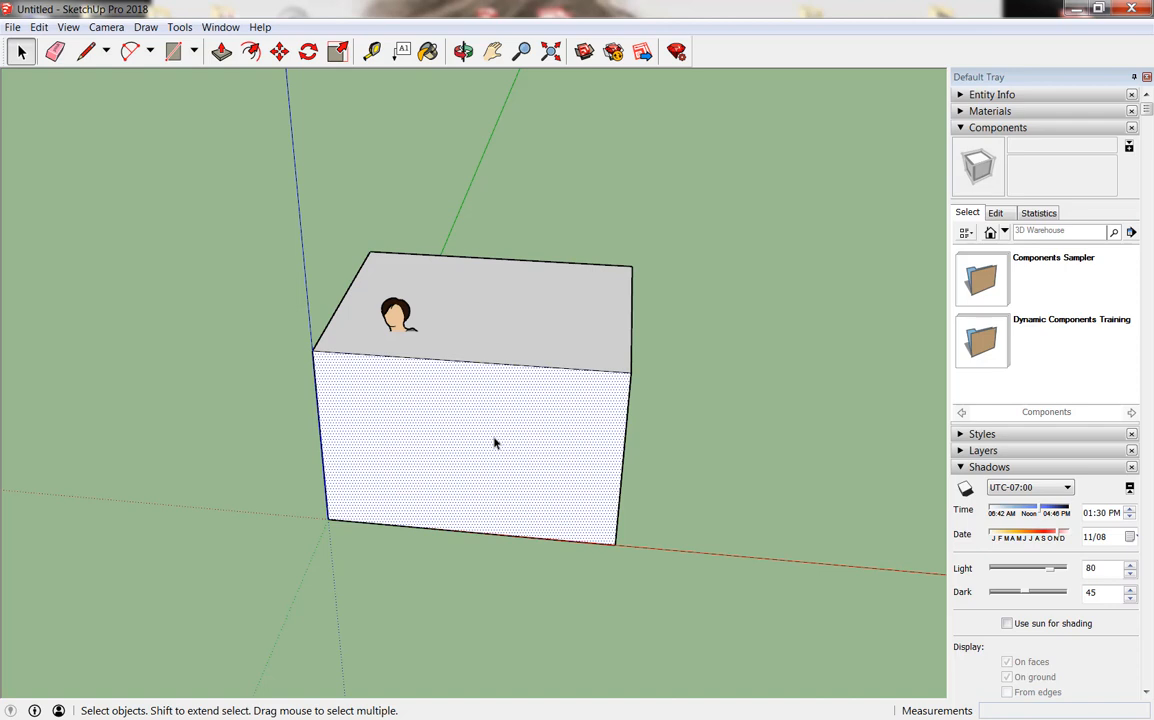
double_click(494, 443)
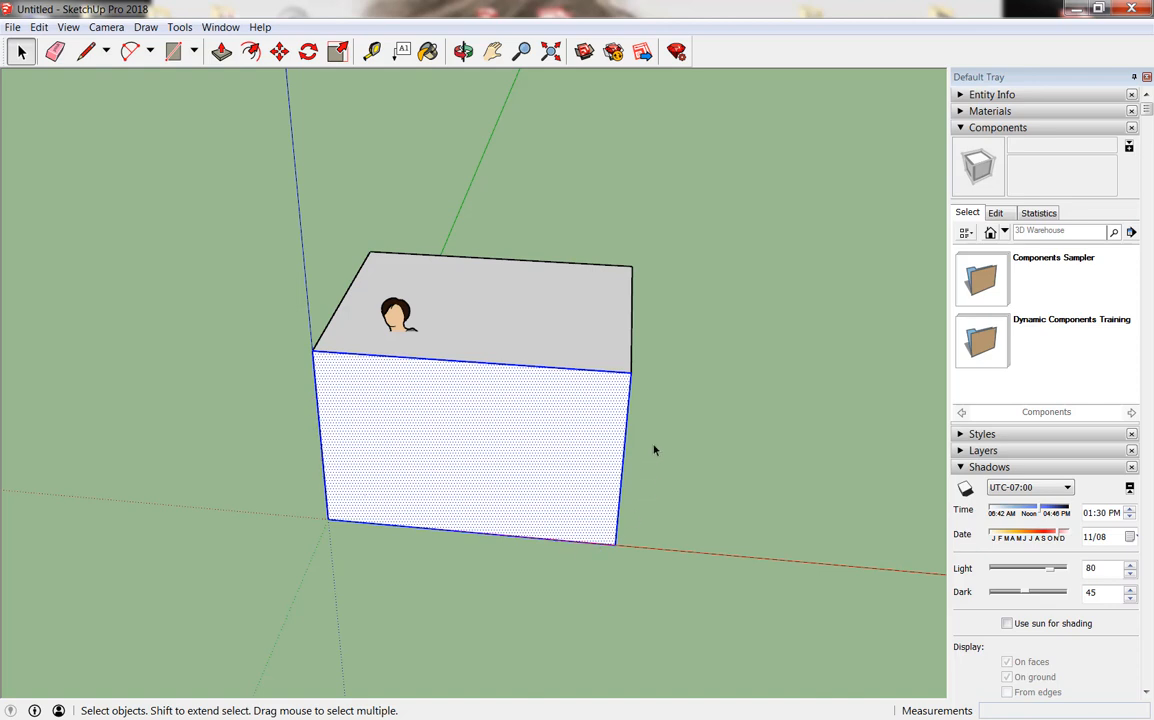
- Select the entire box with all its connected faces and edges, and undo both upward extrusions back to the flat rectangle, leaving nothing selected
triple_click(484, 453)
middle_drag(683, 458, 480, 478)
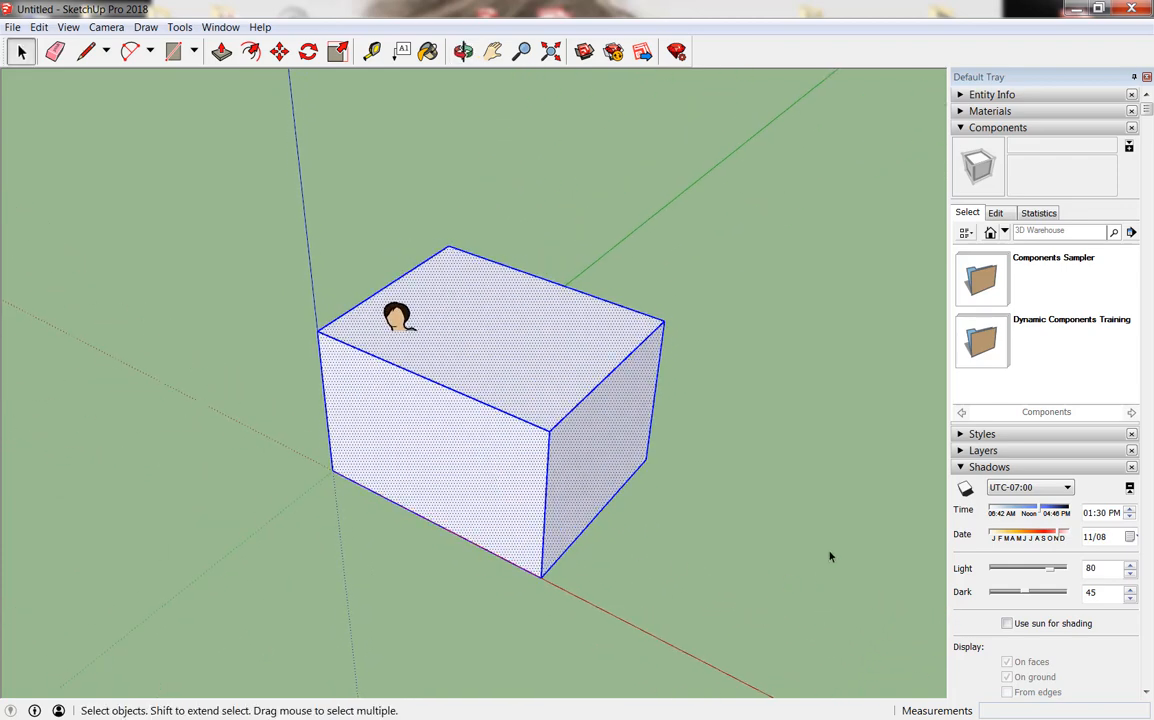
key(ctrl+z)
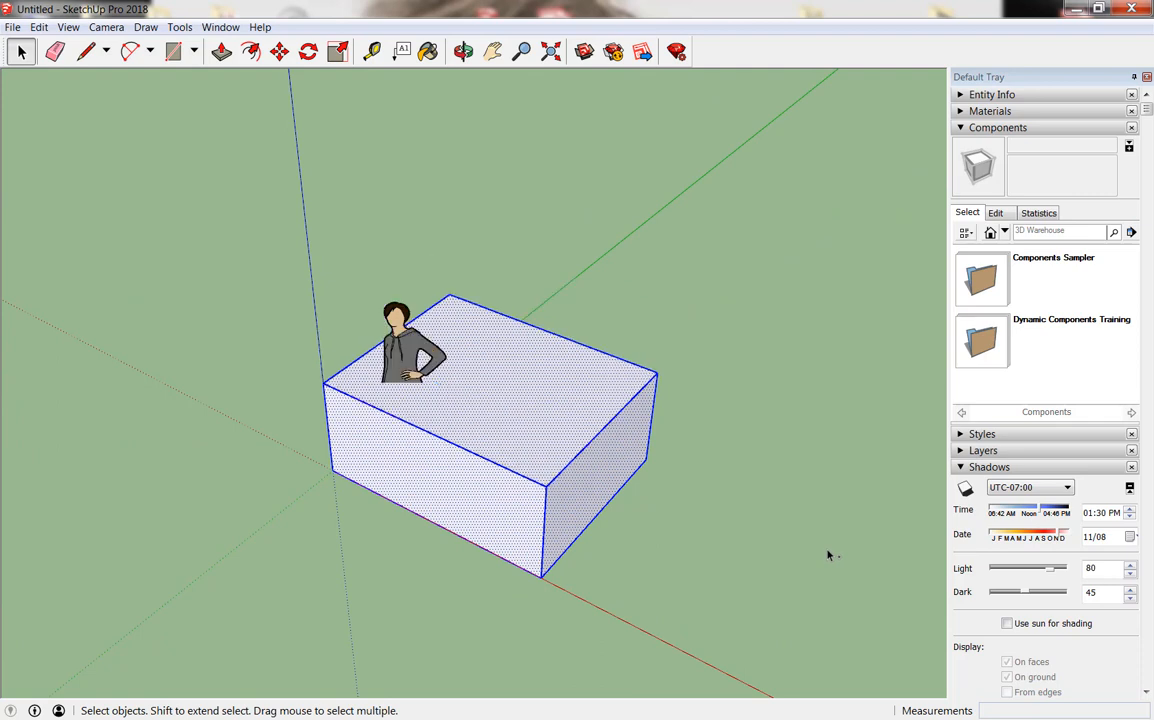
key(ctrl+z)
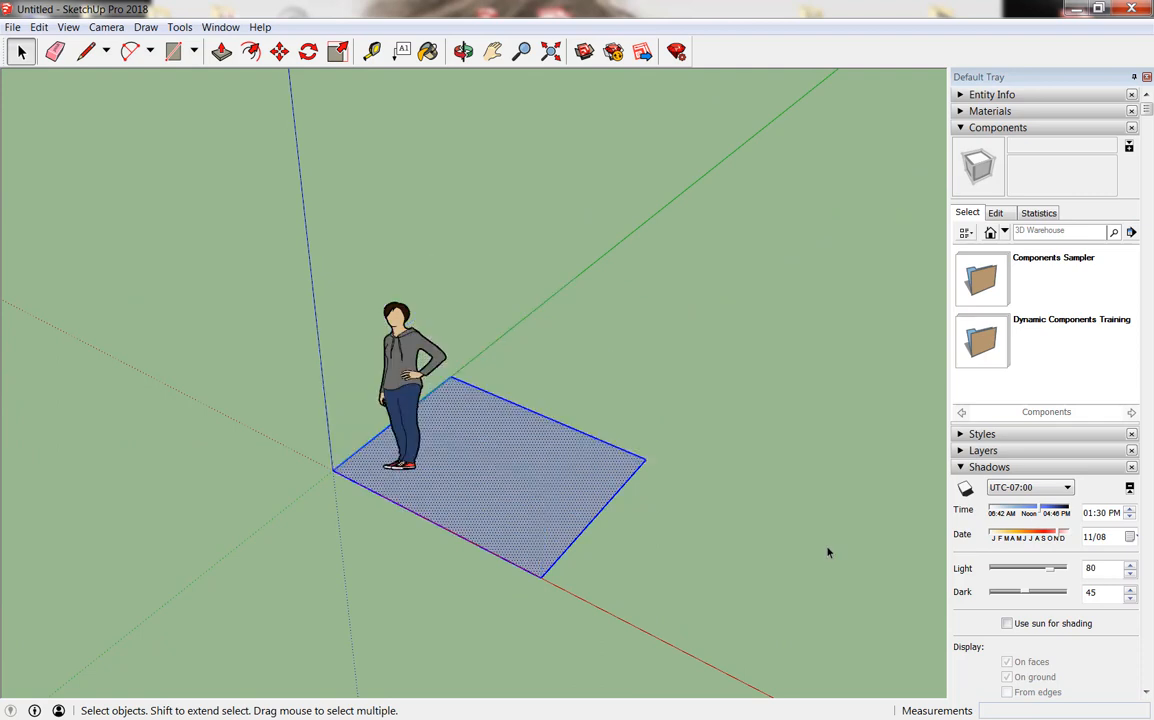
middle_drag(538, 595, 678, 580)
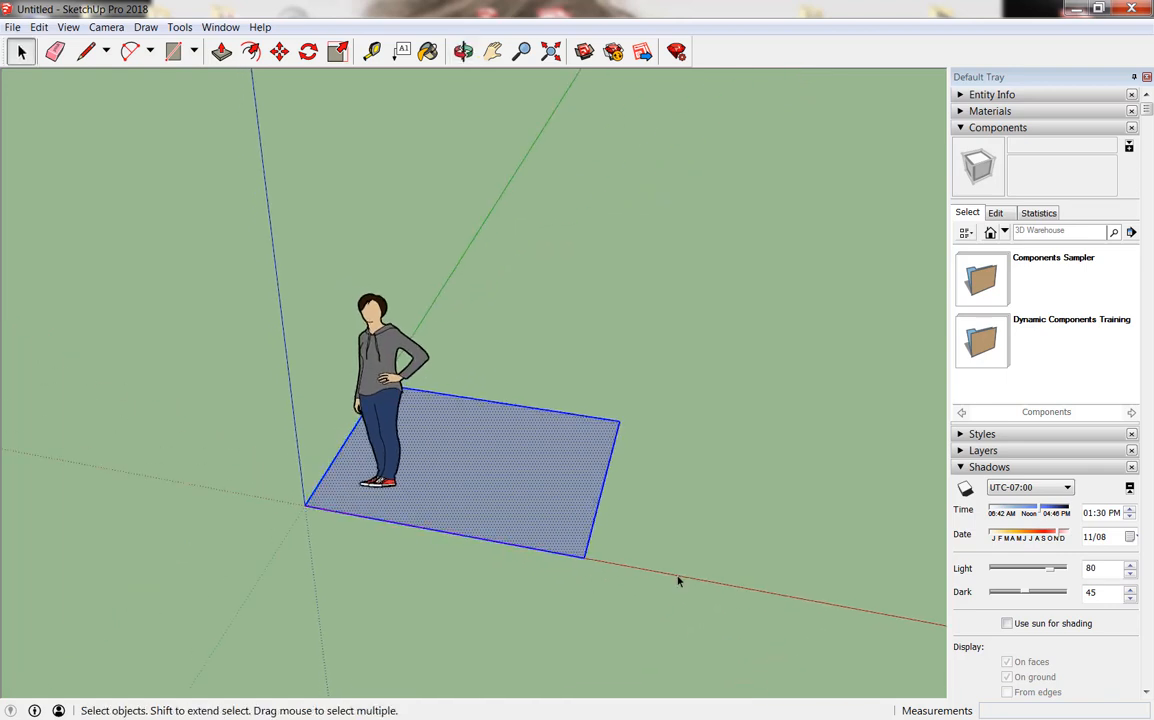
click(678, 580)
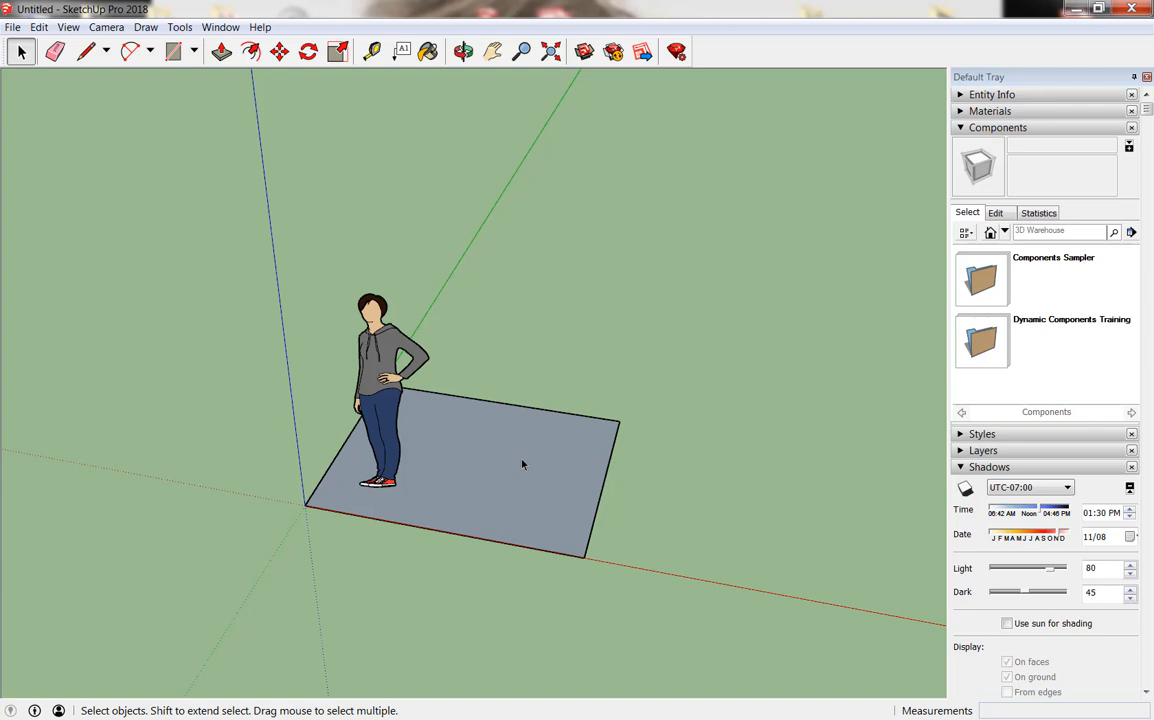
mouse_move(868, 717)
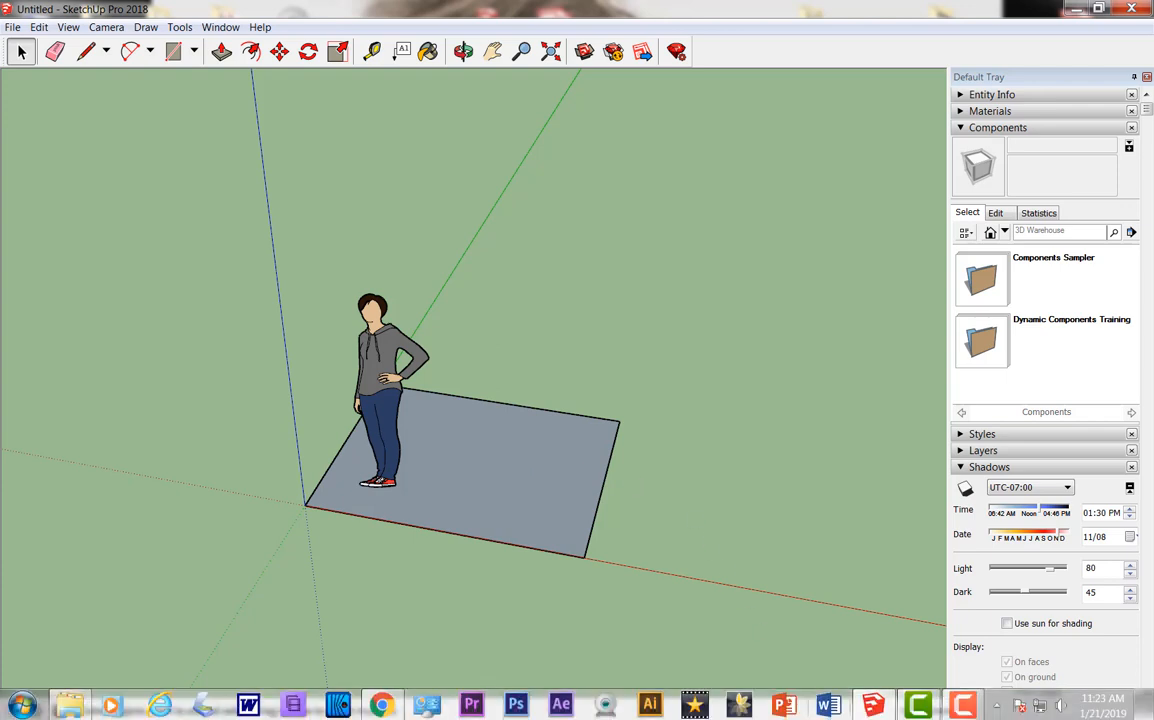
click(870, 706)
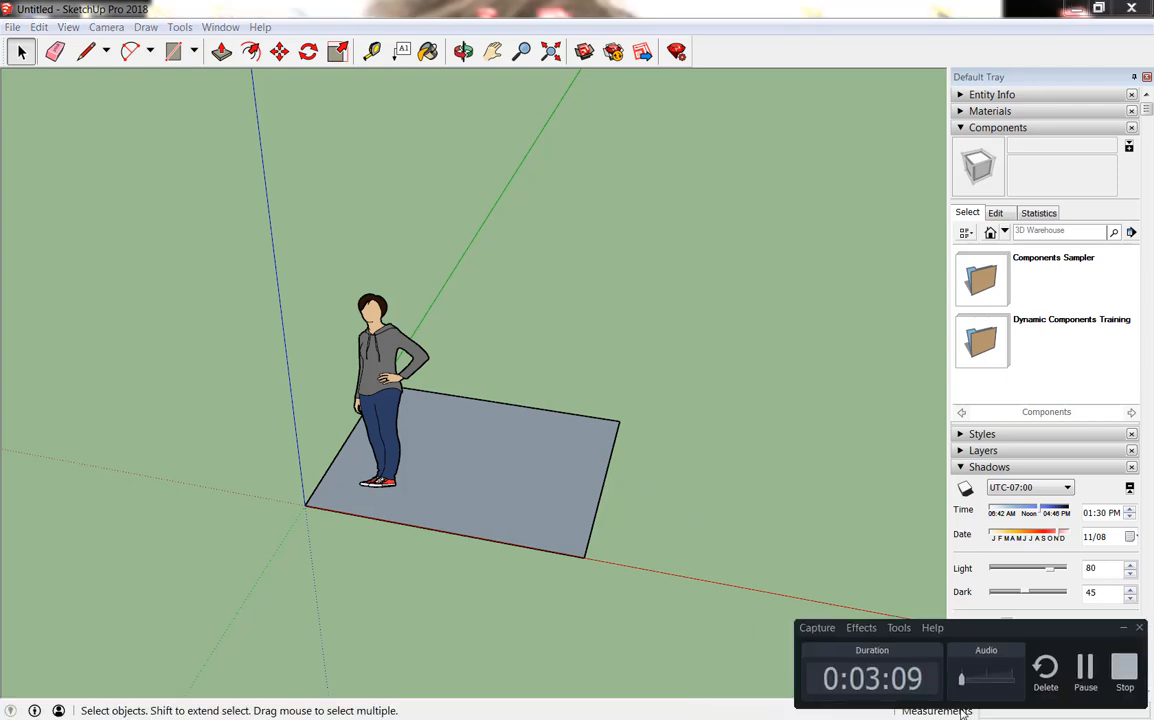